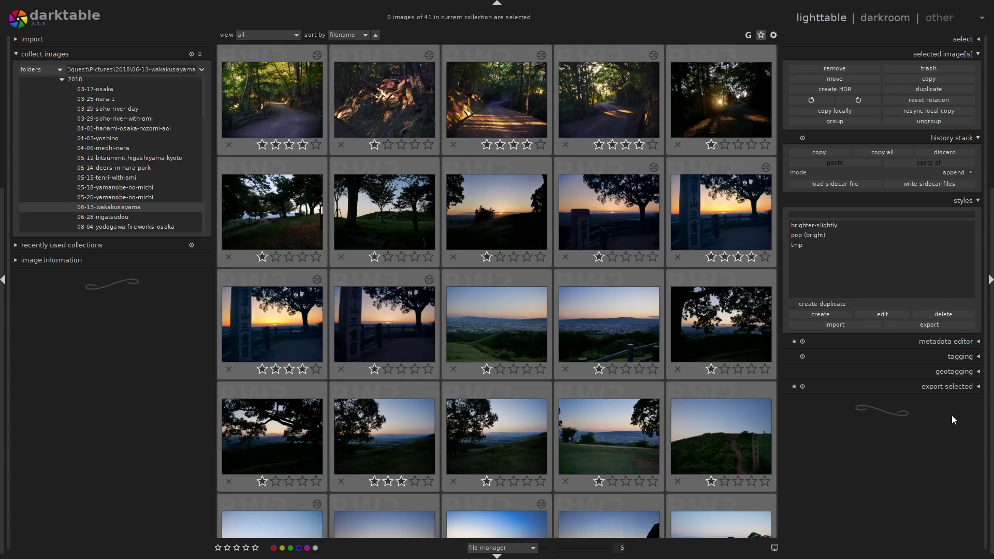
Open the forest path photo and compare its base curve stage with the full edit
double_click(496, 97)
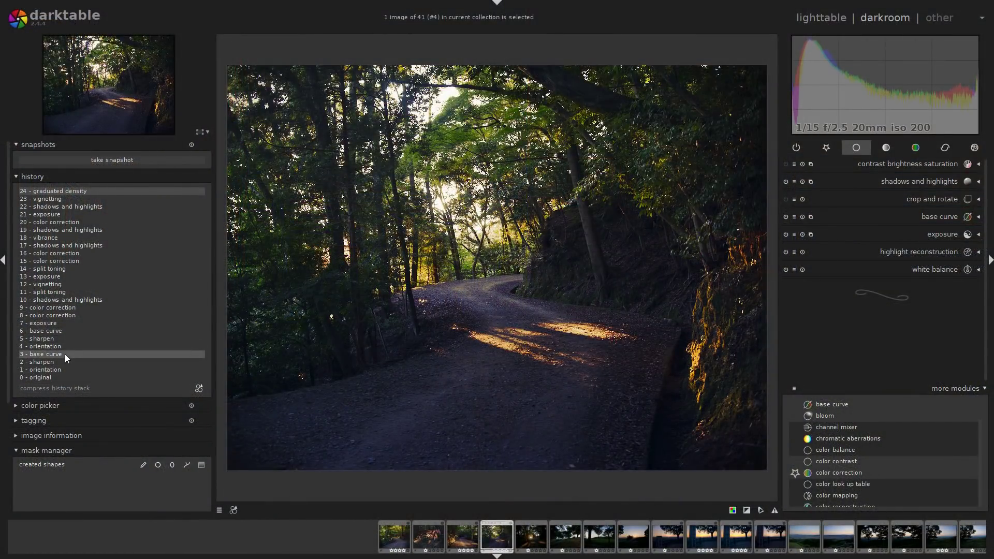
left_click(64, 354)
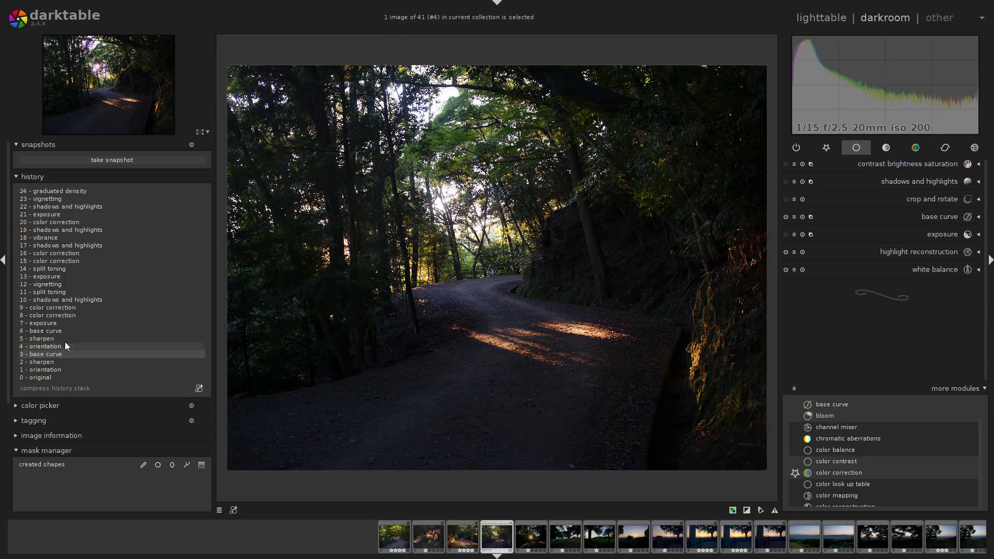
left_click(51, 193)
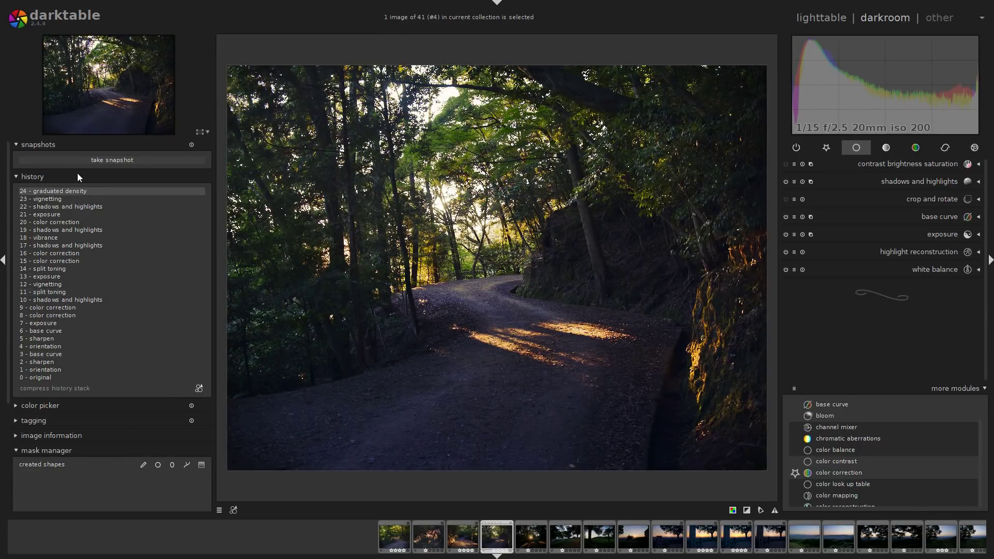
Open the festival crowd photo from the 08-04-yodogawa-fireworks-osaka folder in the darkroom
left_click(819, 18)
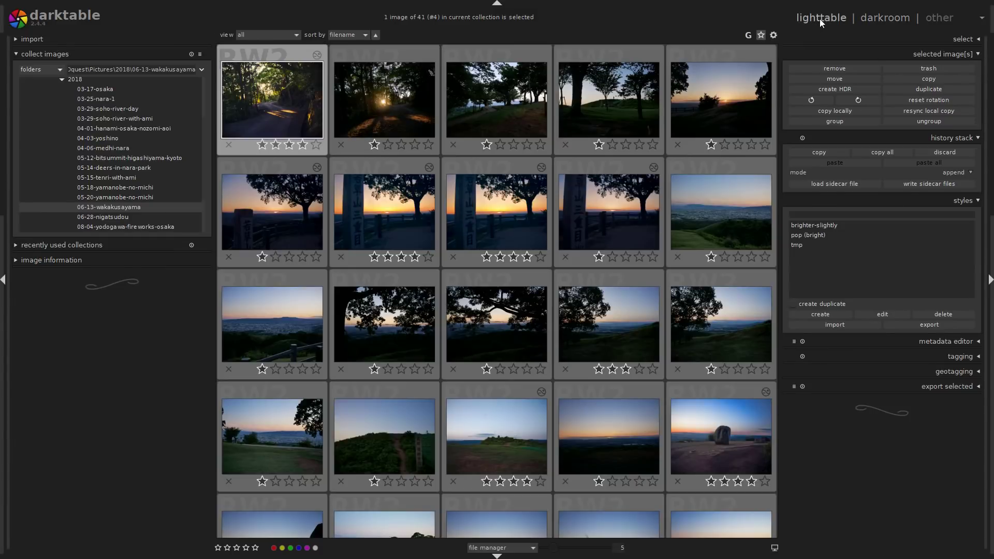
left_click(107, 226)
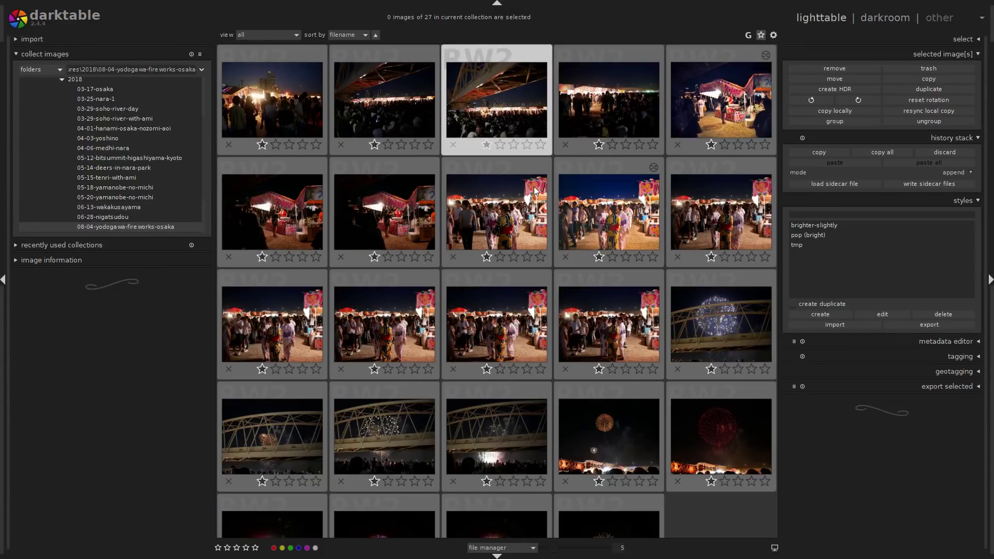
left_click(631, 198)
double_click(616, 208)
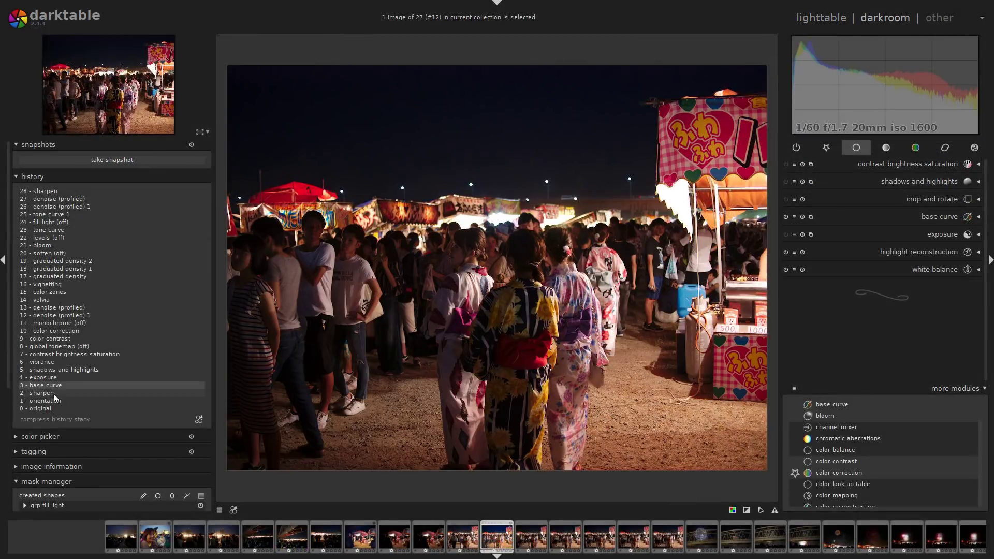
Compare the crowd photo's original and base curve stages against the full edit through 28 - sharpen
left_click(45, 407)
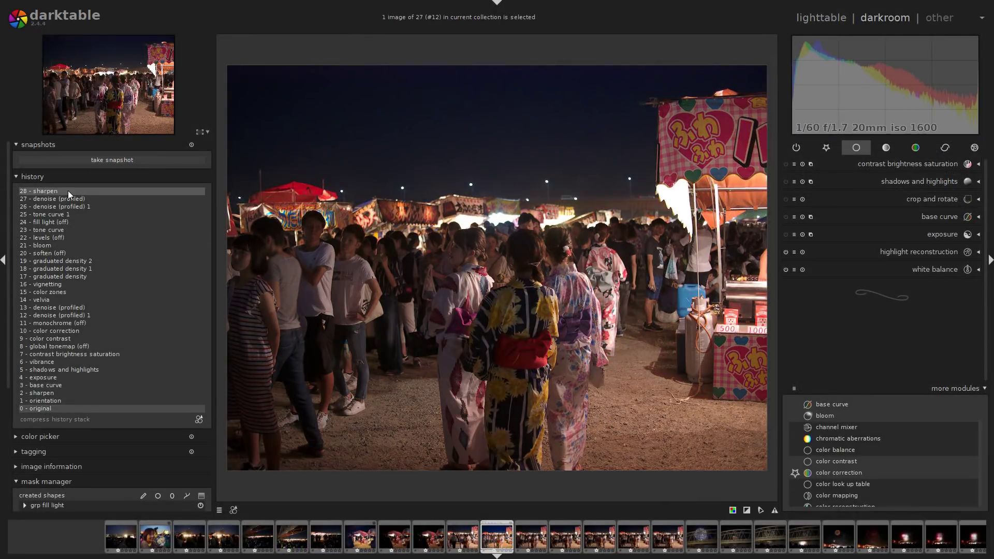
left_click(68, 191)
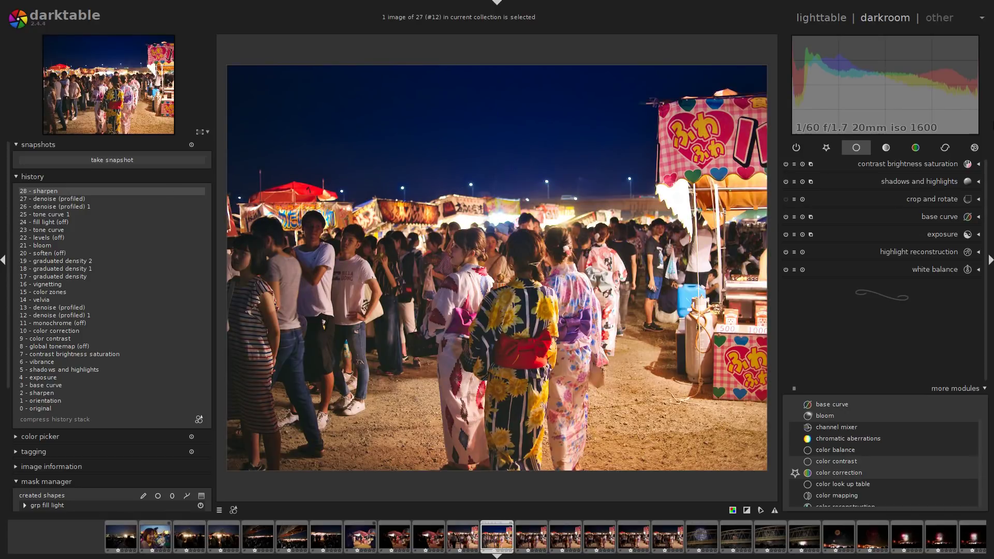
left_click(825, 22)
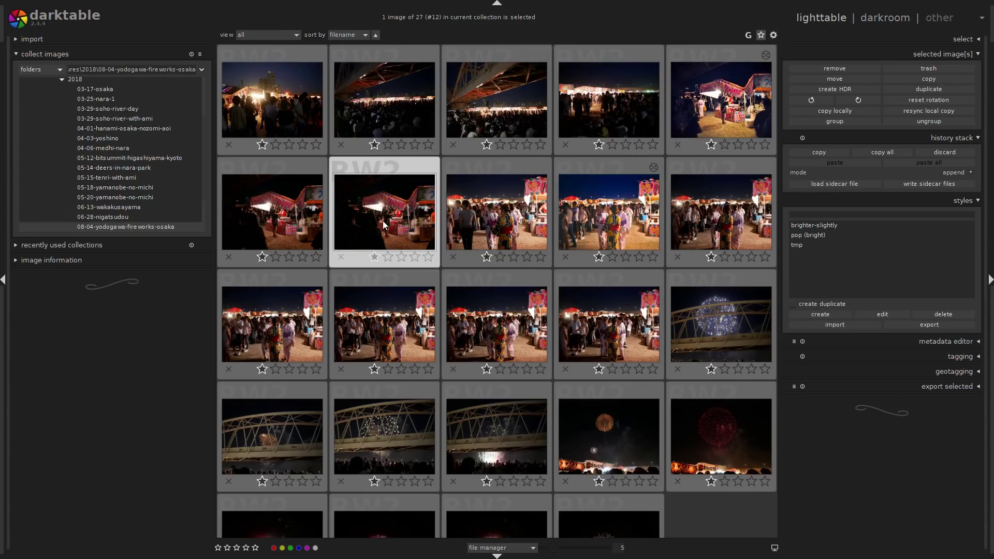
left_click(894, 18)
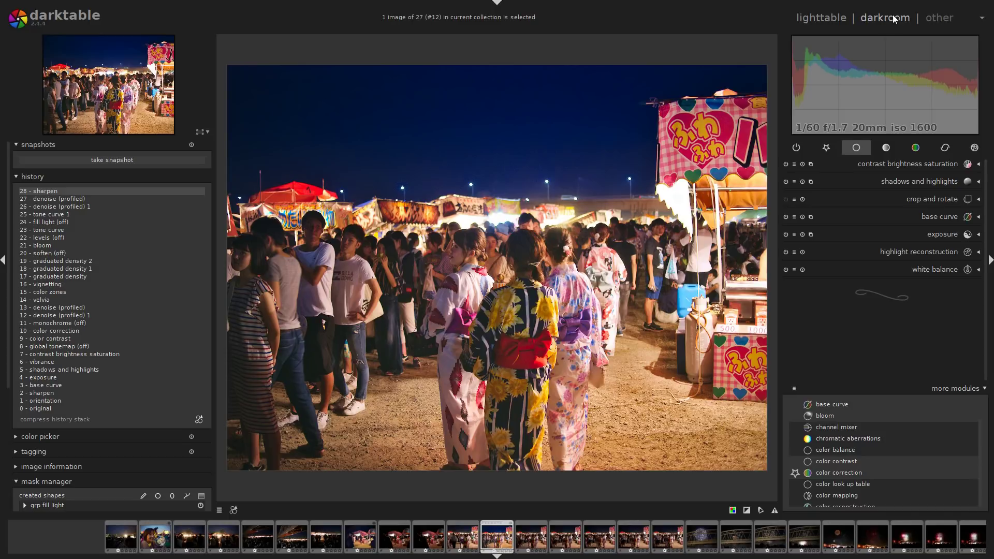
left_click(56, 388)
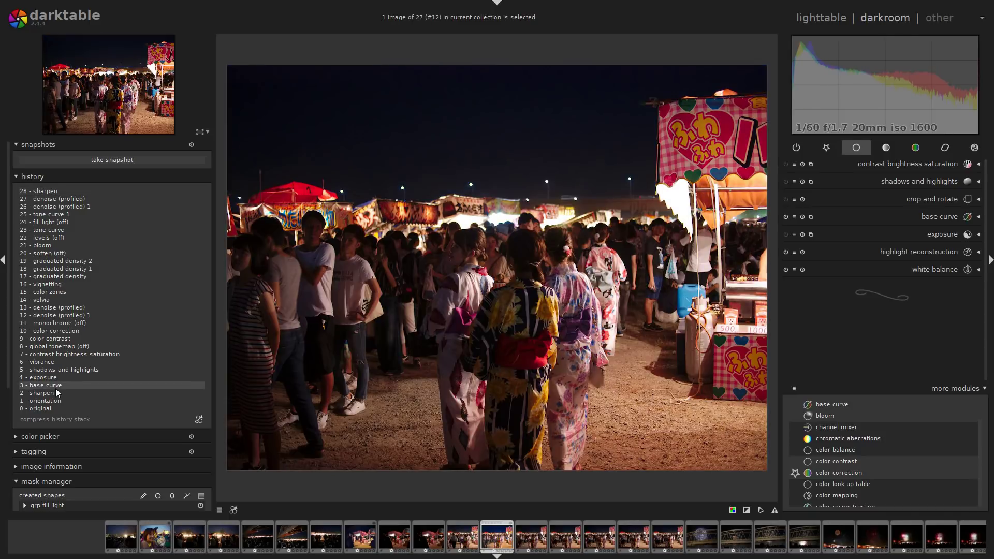
left_click(41, 191)
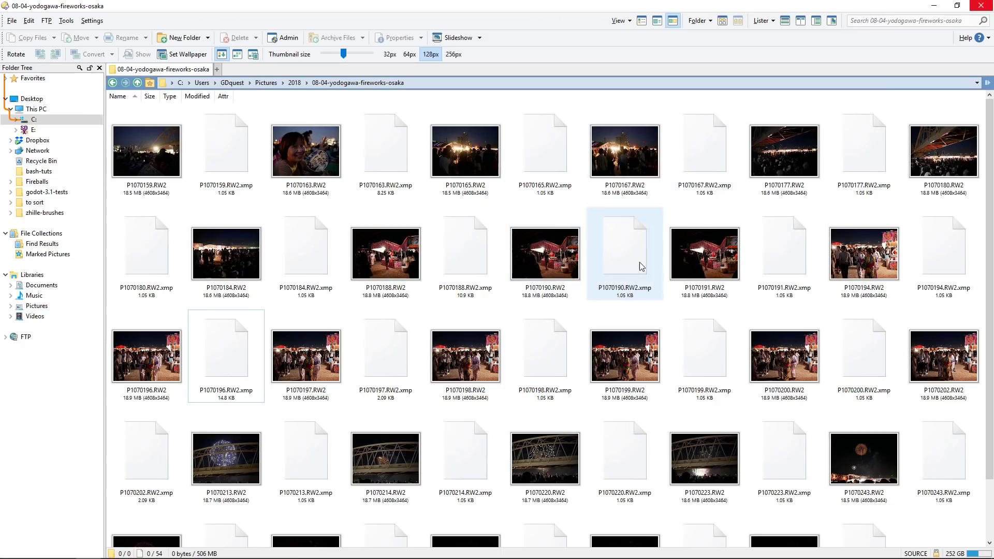
Browse the sidecars P1070190.RW2.xmp, P1070191.RW2.xmp, P1070198.RW2.xmp and P1070196.RW2.xmp
left_click(641, 267)
left_click(809, 254)
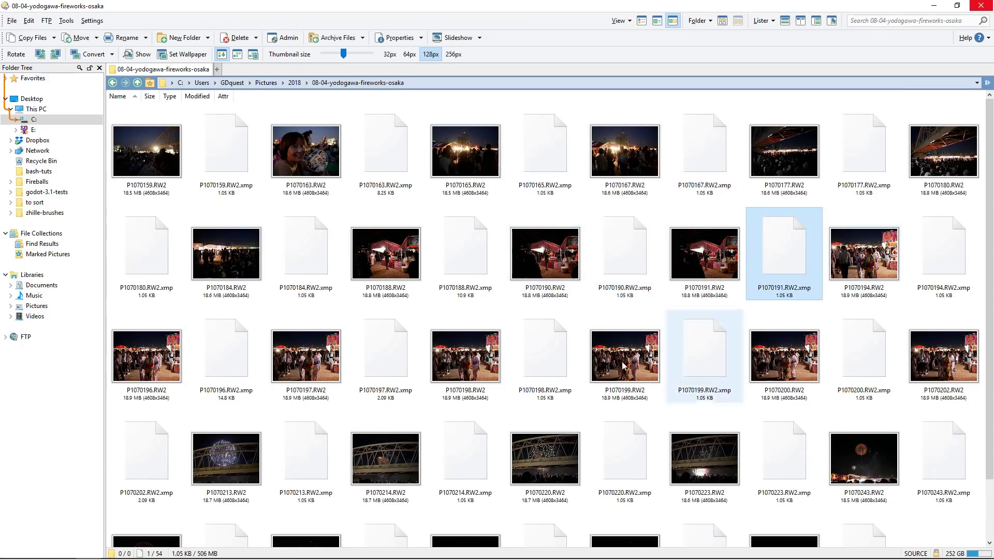
left_click(541, 392)
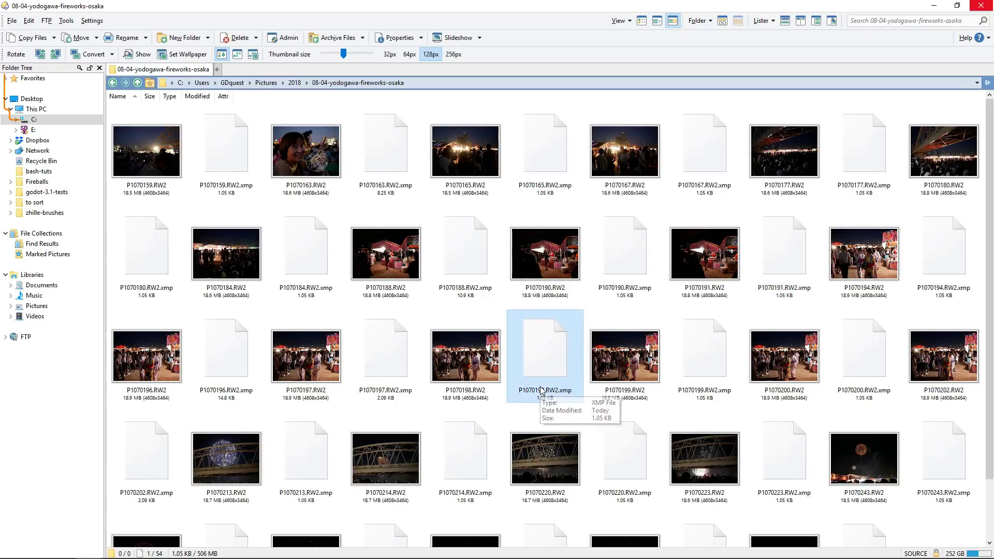
left_click(203, 376)
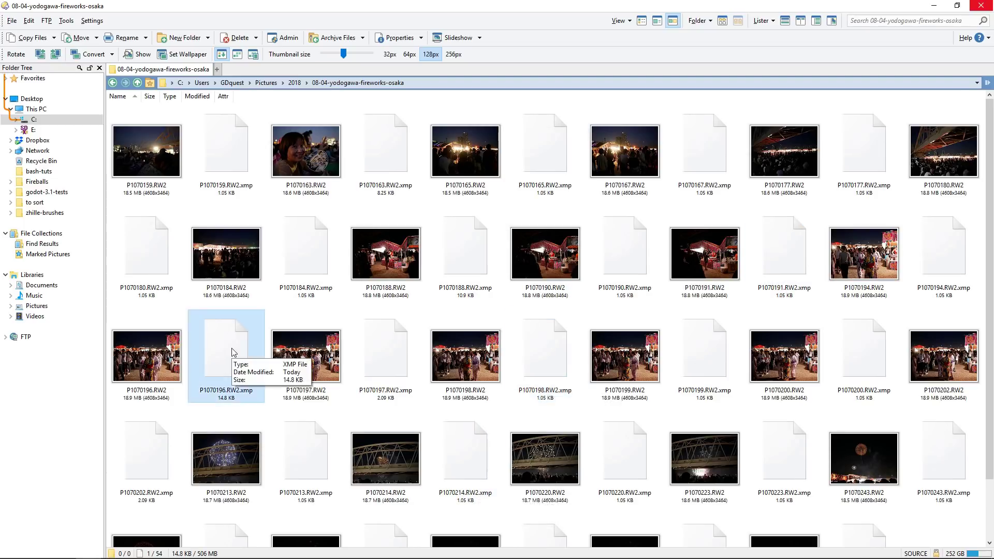
Compare the P1070196.RW2 raw with its 14.8 KB sidecar, ending on P1070196.RW2.xmp
left_click(152, 374)
left_click(245, 382)
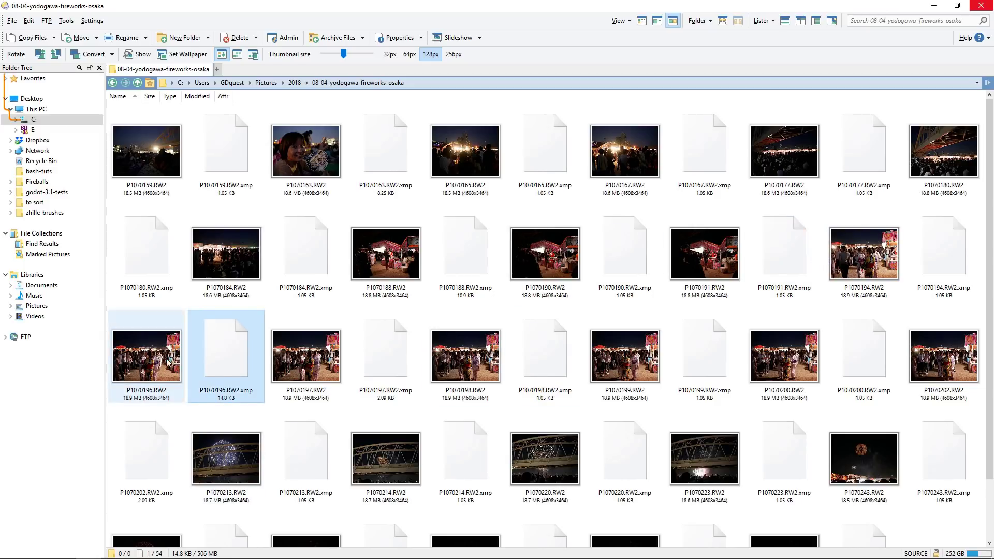
left_click(150, 362)
left_click(226, 356)
left_click(150, 362)
left_click(212, 353)
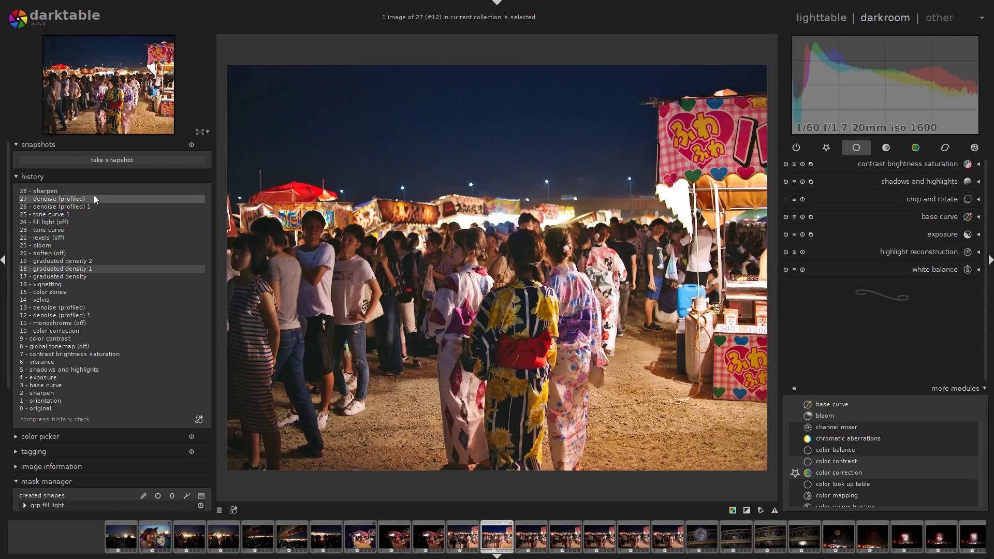
Return to the lighttable and briefly expand then collapse the import module
left_click(833, 21)
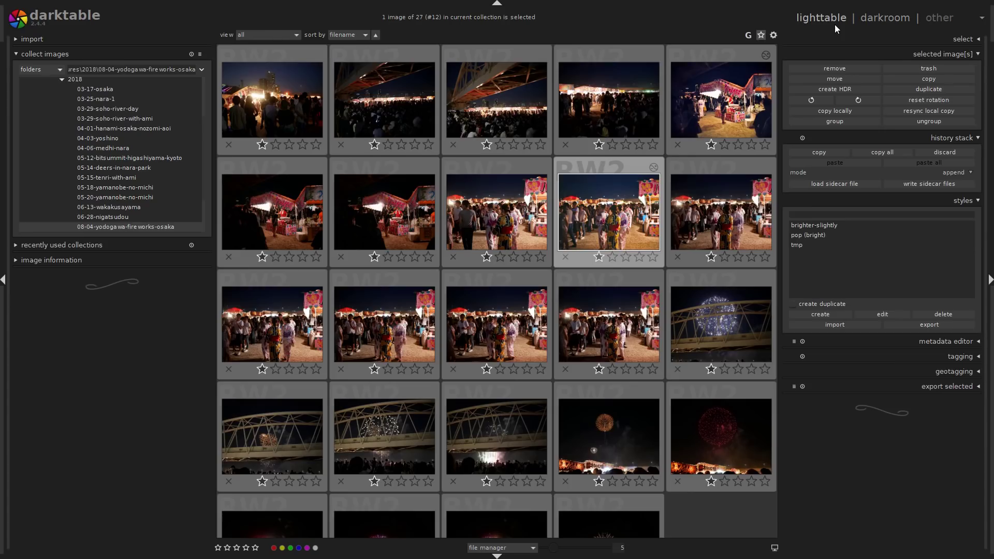
left_click(82, 44)
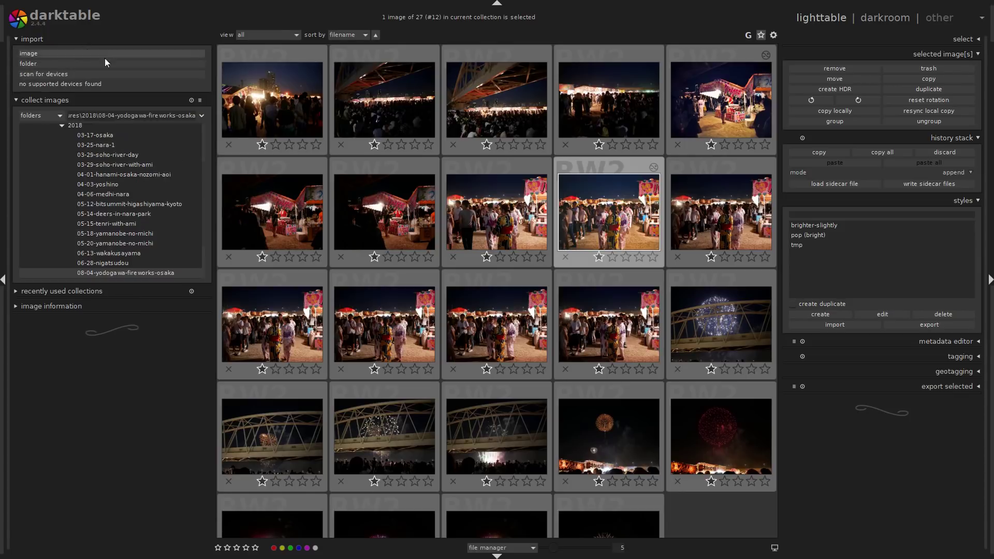
left_click(108, 38)
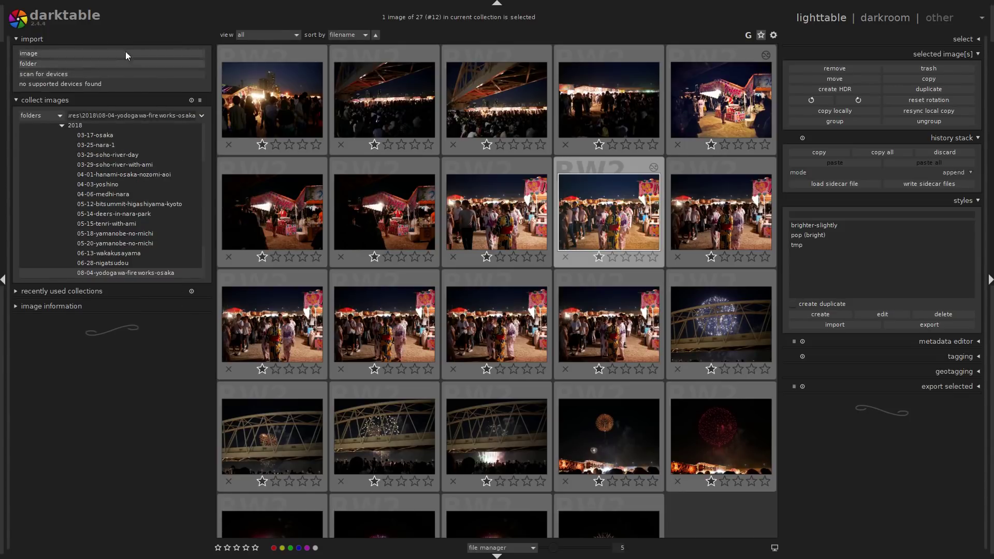
Show the 112 photos of 08-07-nara-tokae-lantern-festival and scroll through the grid
mouse_move(203, 135)
left_mouse_down()
mouse_move(203, 104)
mouse_move(204, 172)
mouse_move(206, 151)
left_mouse_up()
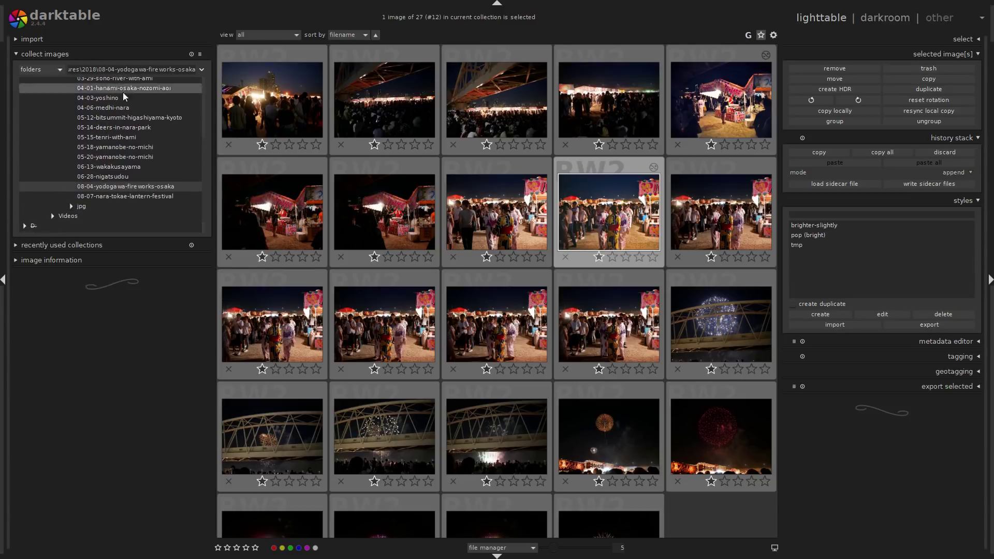
left_click(153, 197)
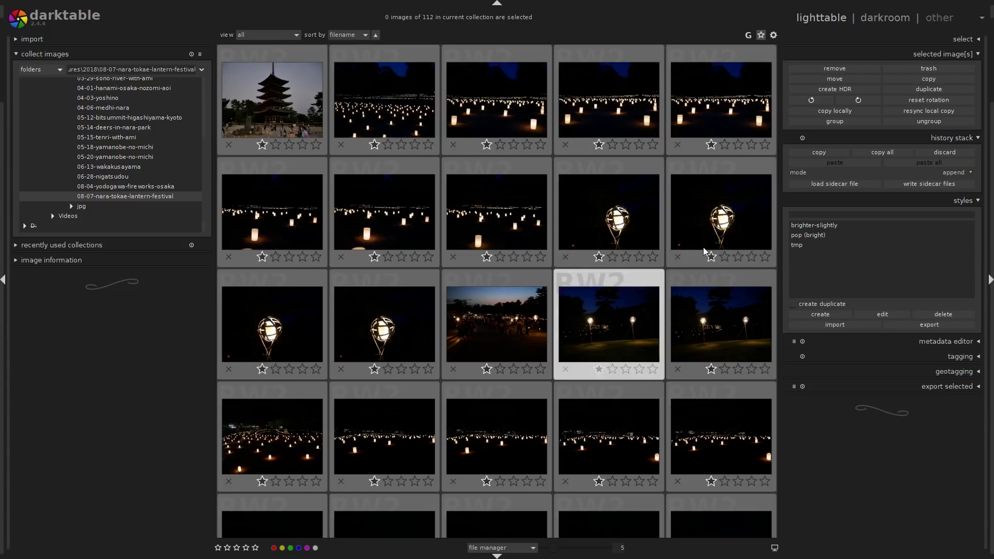
scroll(362, 186, "down", 6)
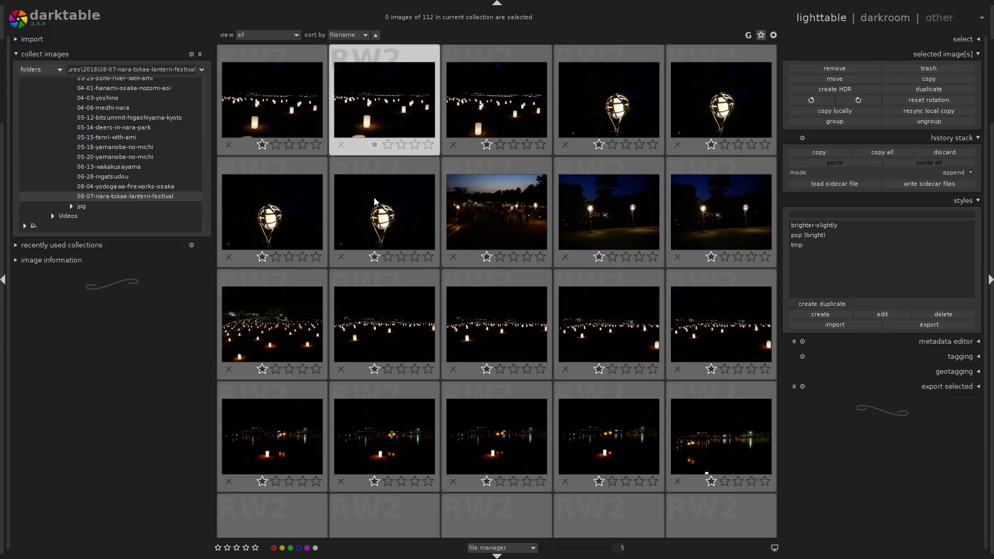
scroll(450, 299, "down", 2)
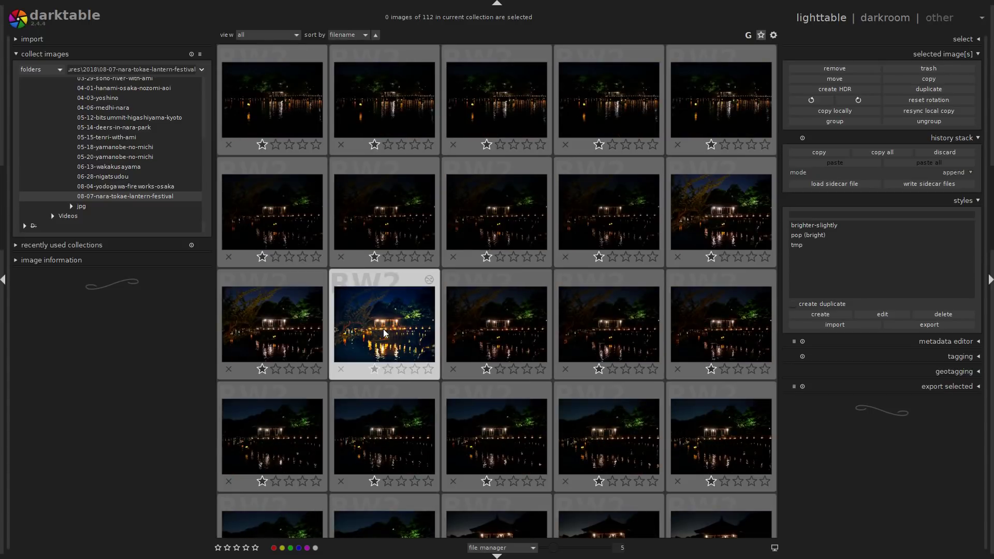
scroll(383, 333, "down", 5)
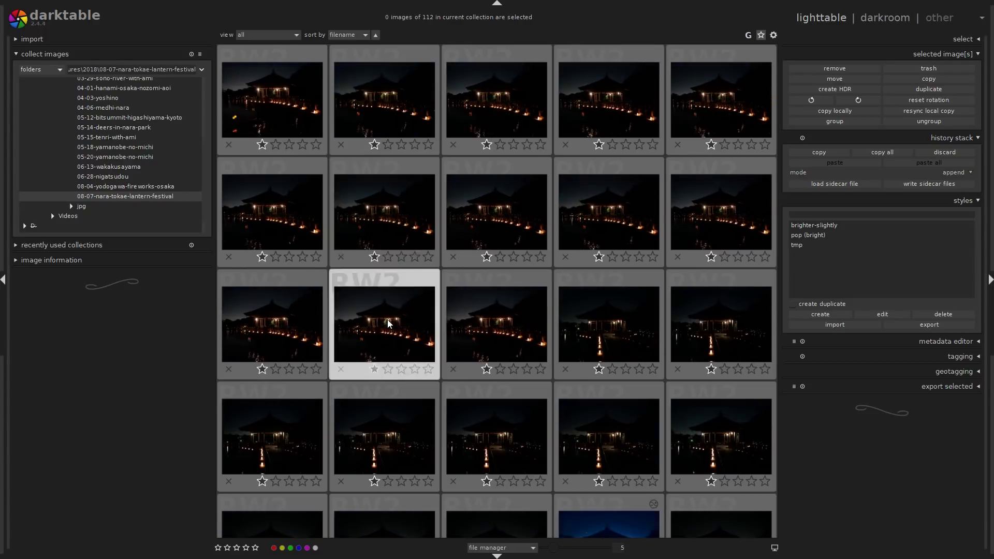
scroll(392, 325, "up", 1)
Open the blue pavilion night photo, check the mask manager's shapes, then fold that section away
double_click(640, 336)
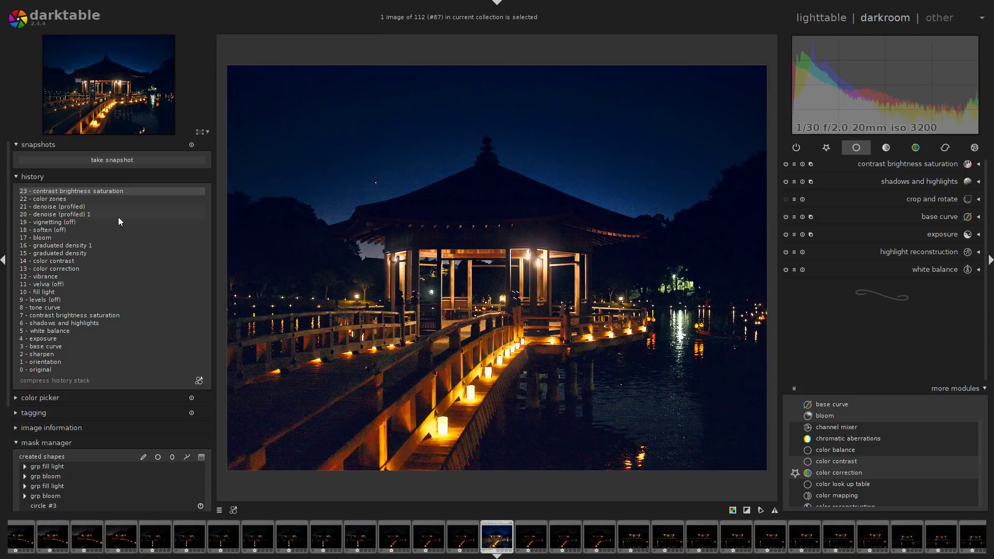
left_click(40, 442)
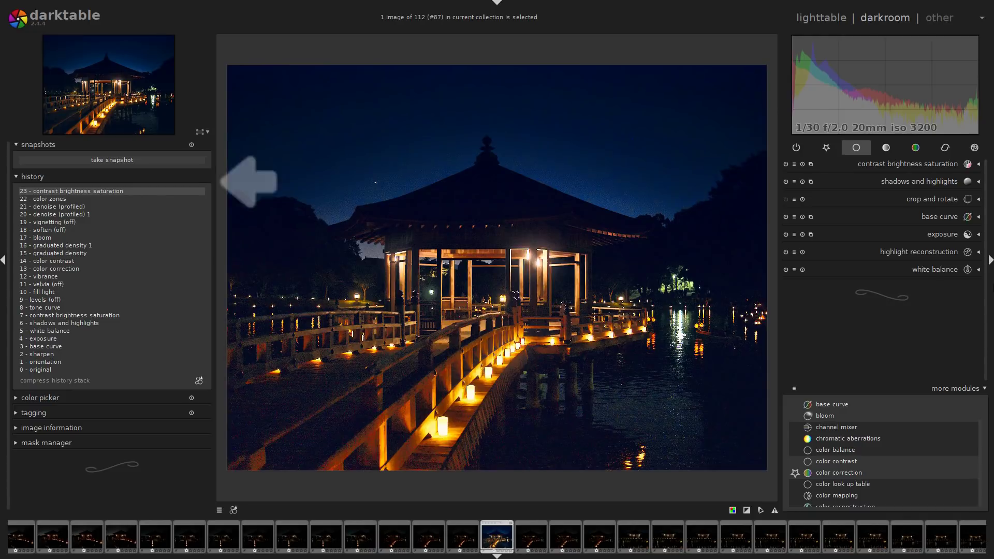
left_click(126, 444)
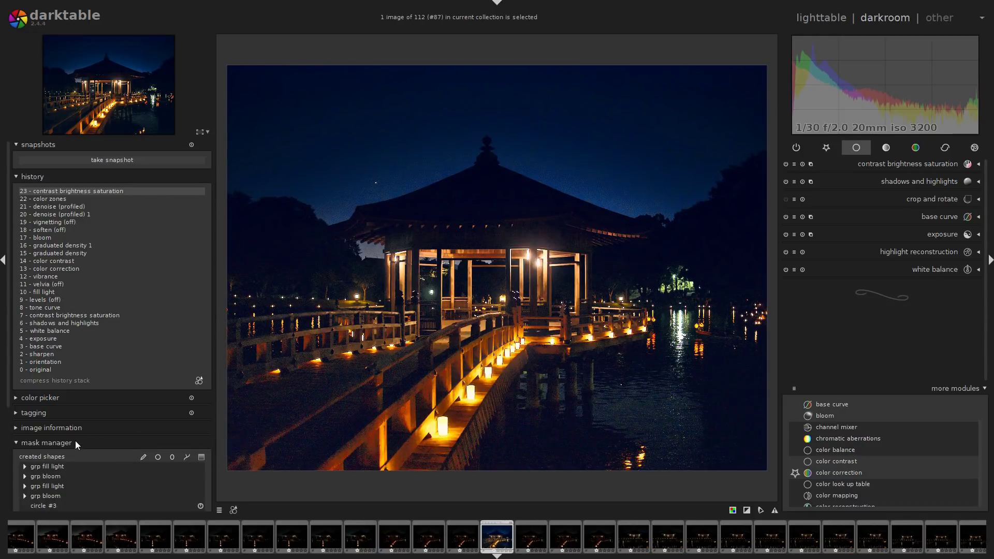
left_click(58, 441)
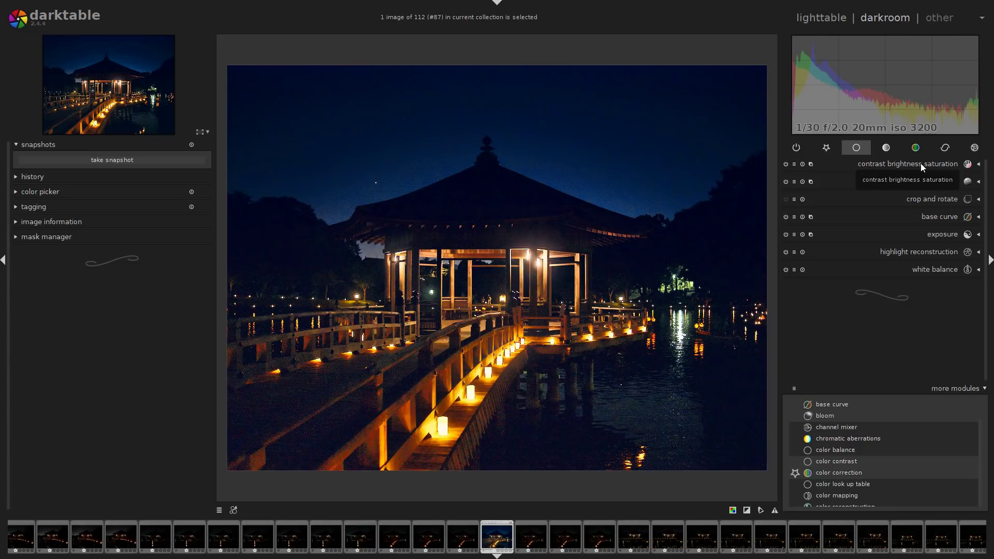
Raise the festival crowd photo's exposure by dragging in the histogram and show the effect modules
left_click_drag(880, 111, 913, 118)
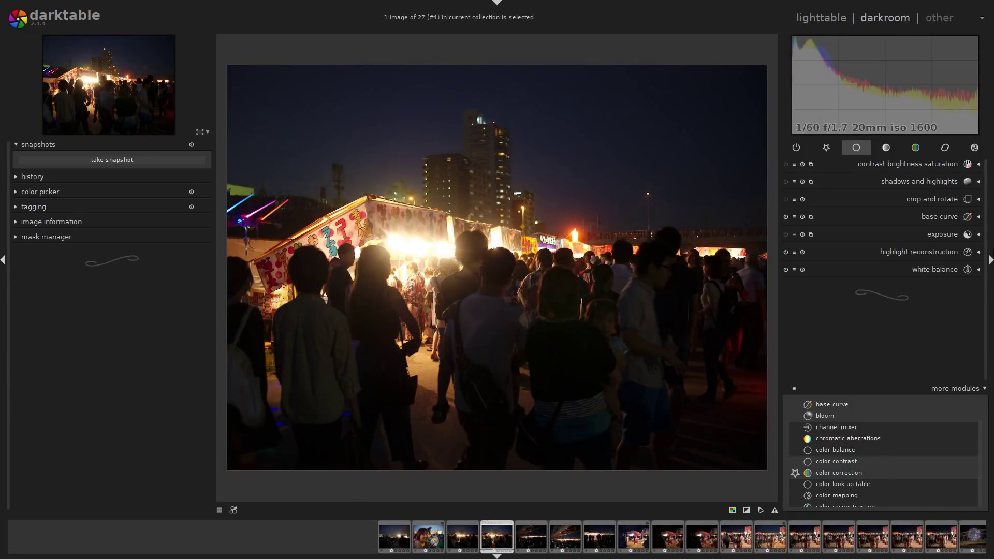
left_click_drag(889, 117, 914, 117)
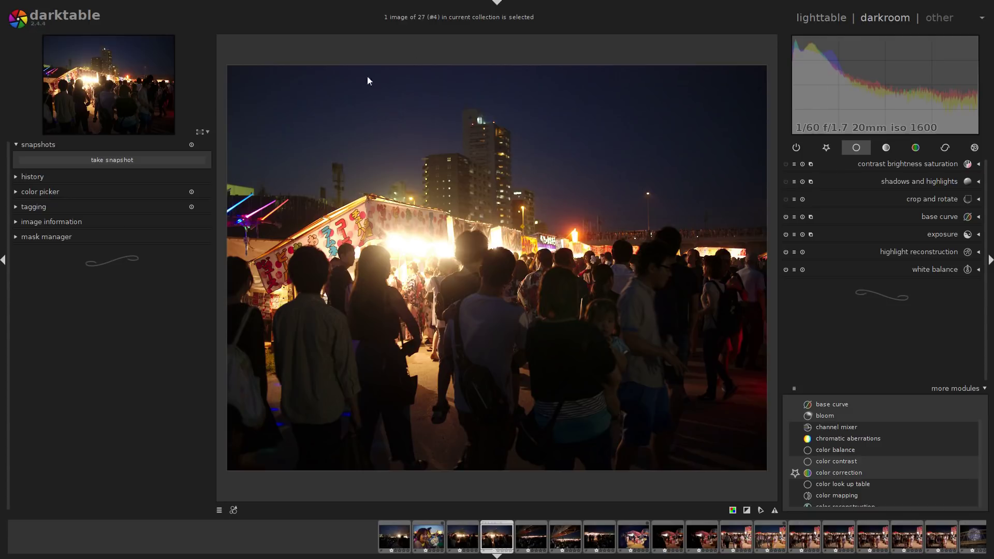
left_click(974, 148)
left_click(893, 226)
Enlarge the vignetting circle slightly and set its blending to drawn mask
left_click(941, 182)
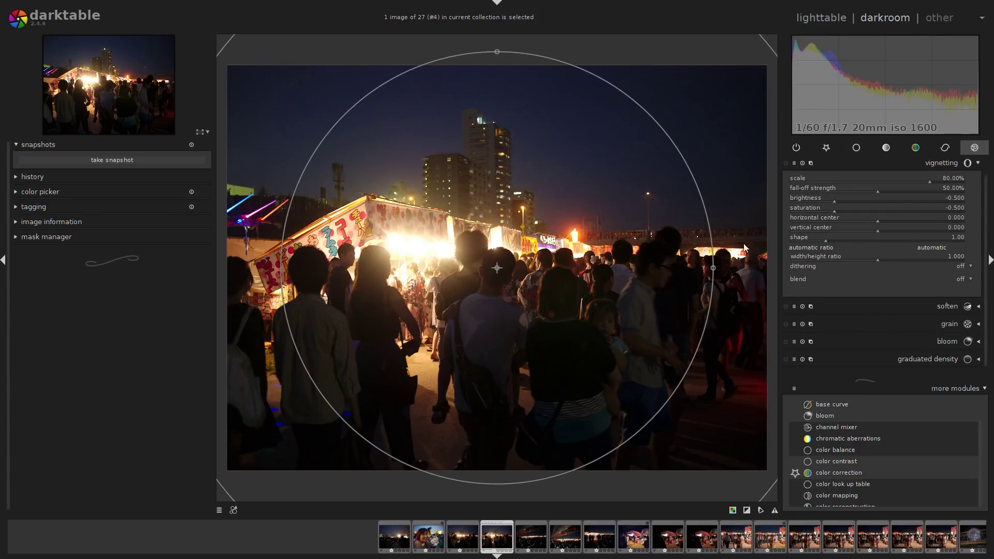
left_click_drag(659, 274, 721, 305)
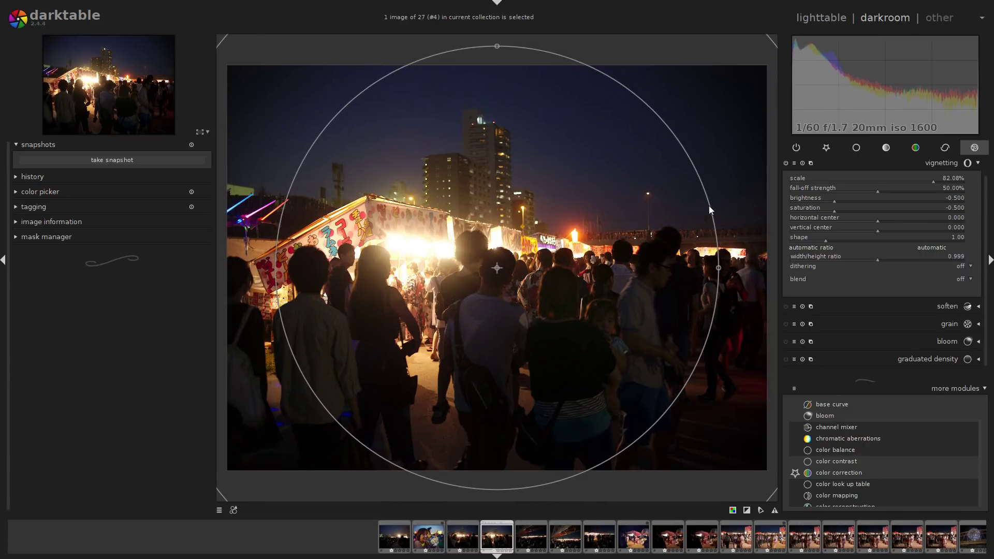
left_click(961, 279)
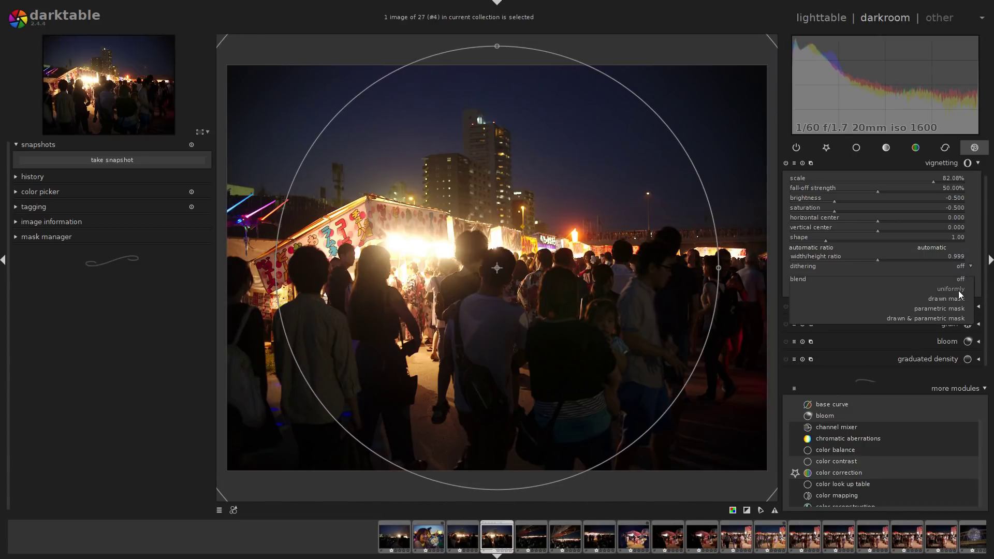
left_click(955, 299)
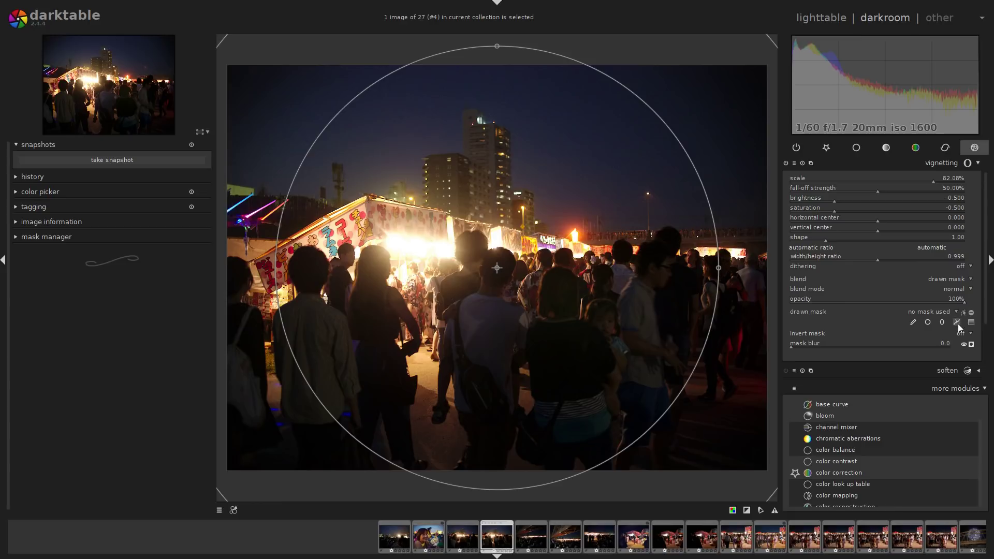
Draw a four-node closed path mask around the bright stall and crowd, checking its overlay
left_click(956, 323)
left_click(612, 386)
left_click(331, 181)
left_click(544, 111)
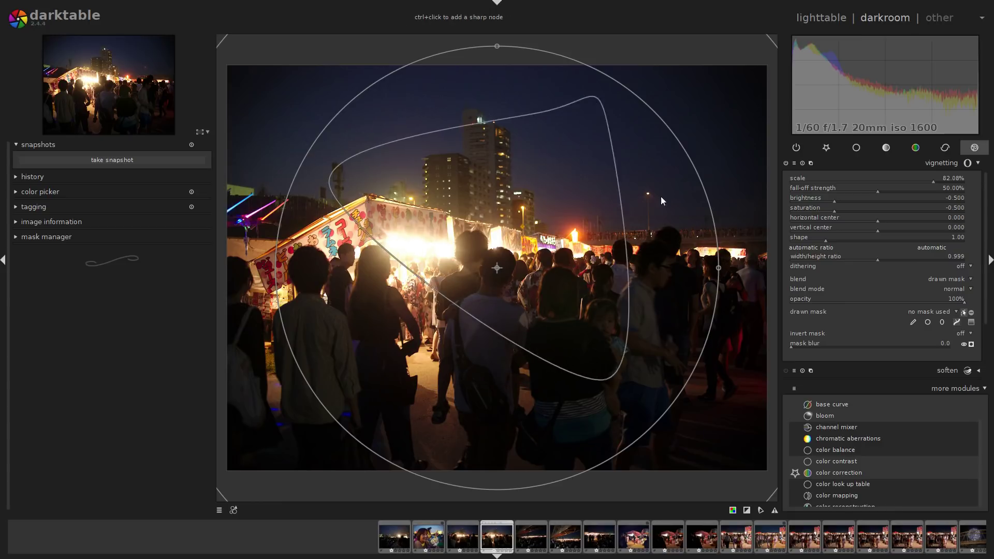
left_click(660, 202)
right_click(617, 342)
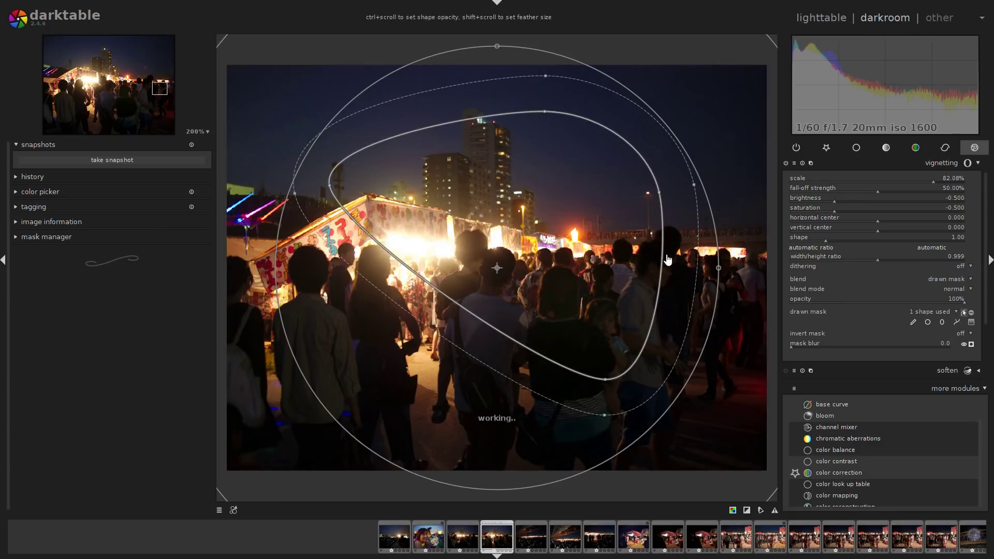
left_click(972, 344)
left_click(971, 345)
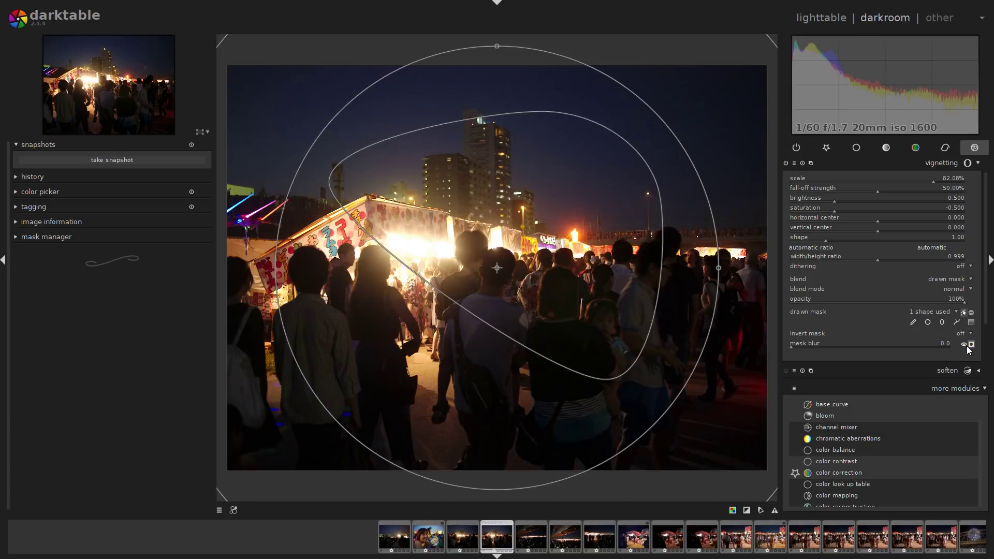
left_click(963, 313)
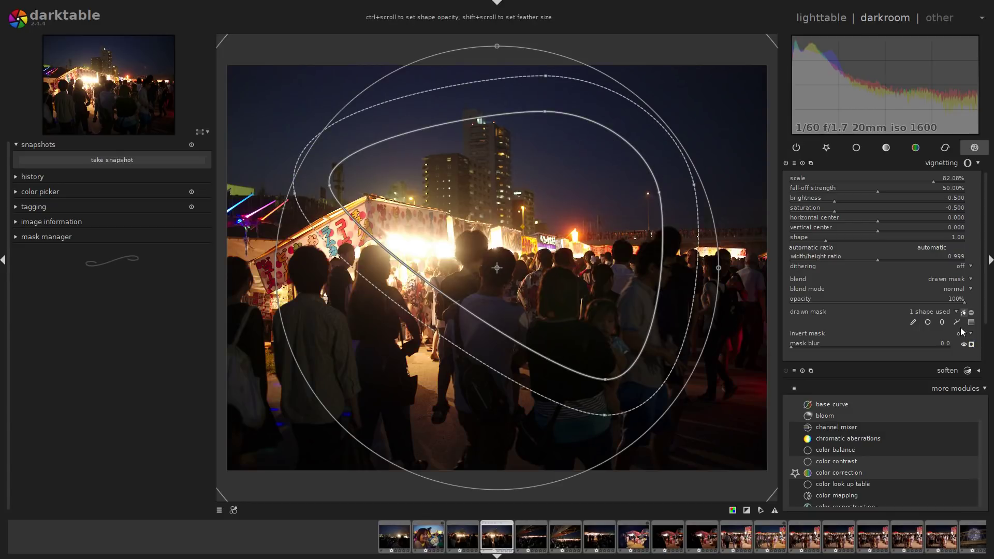
left_click(835, 162)
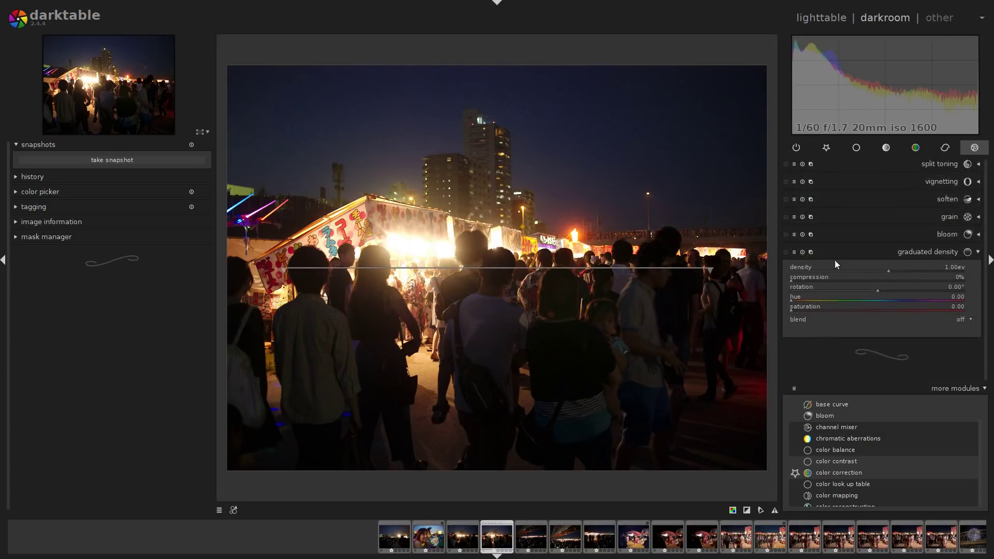
Turn on graduated density and try tilting its gradient line diagonally
left_click(786, 252)
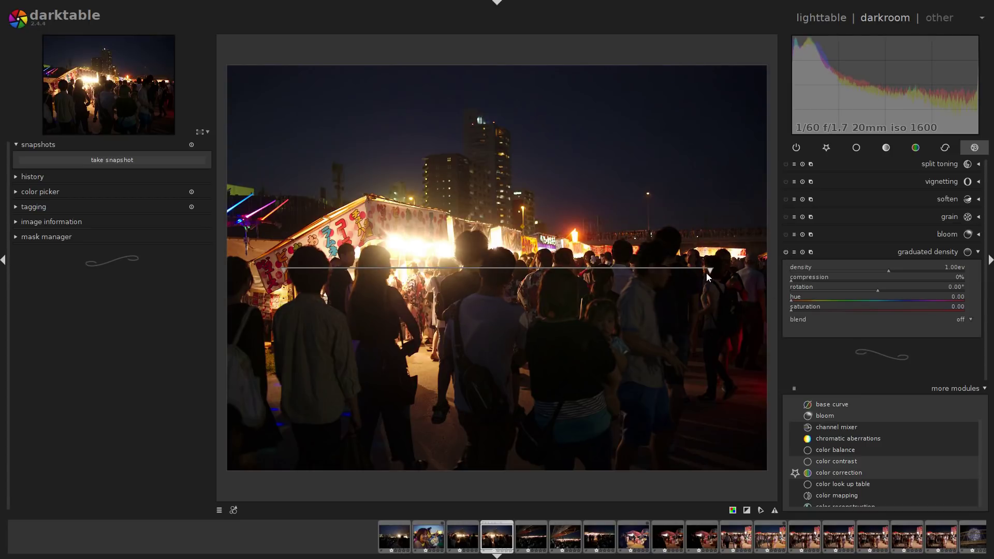
left_click_drag(660, 266, 566, 291)
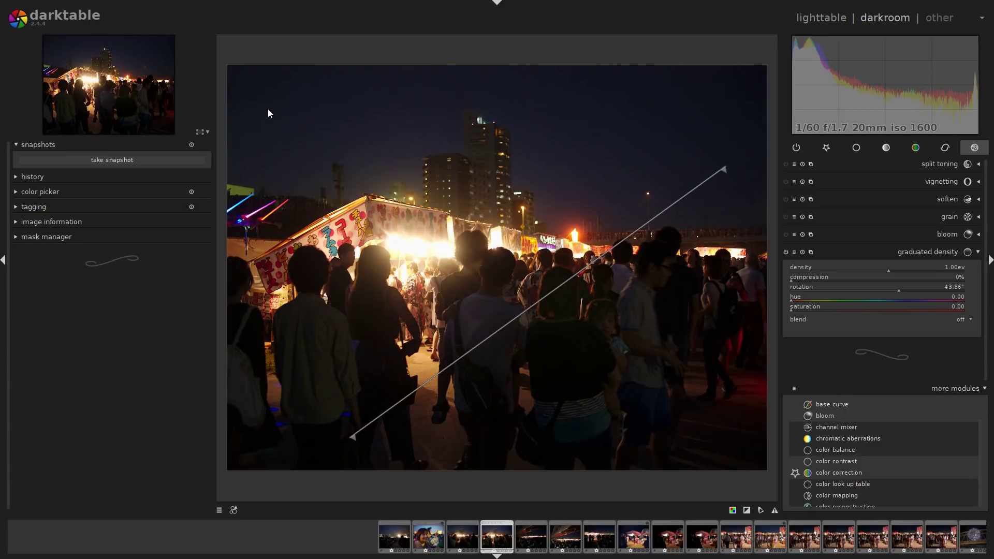
left_click(856, 148)
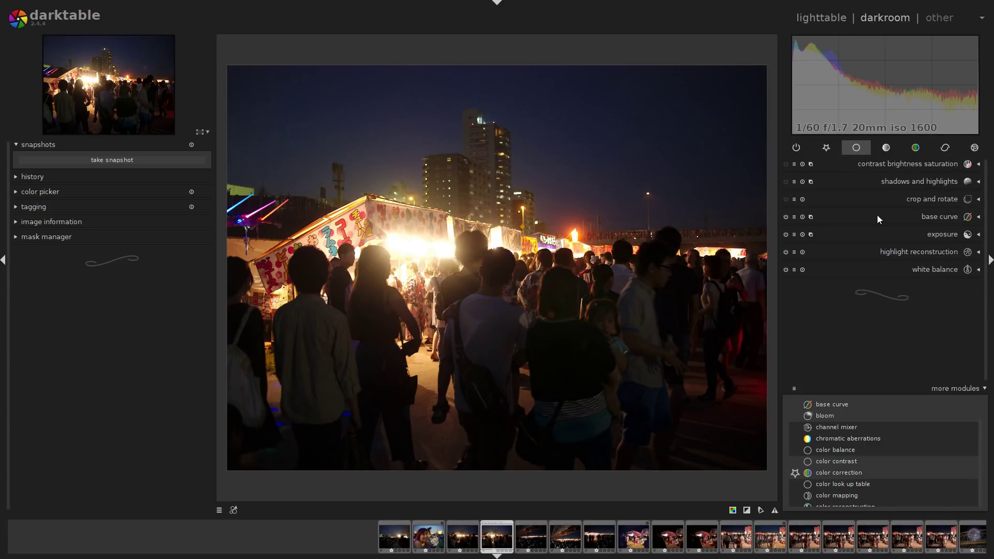
left_click(974, 148)
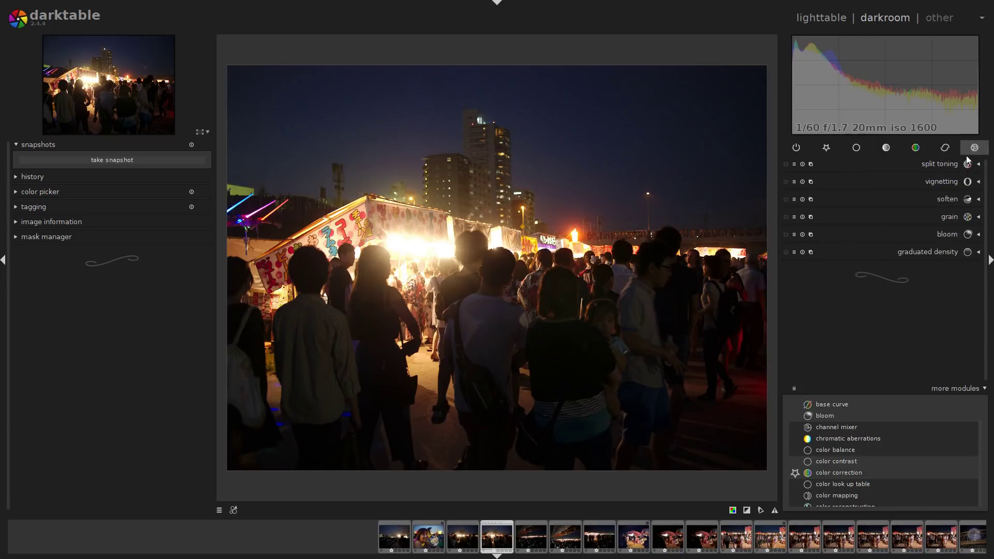
left_click(787, 252)
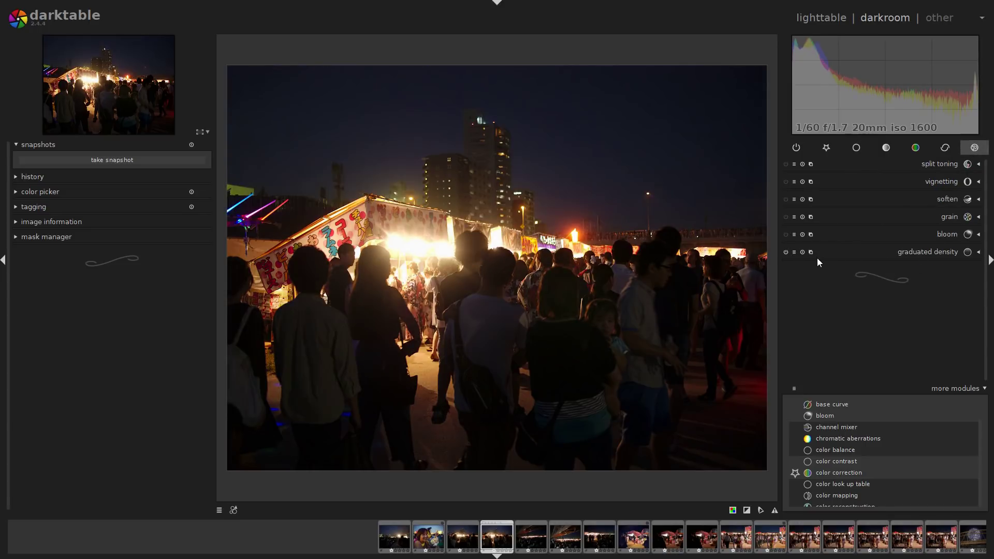
Level the 1.00 EV gradient across the sky at 0.35° and tint it hue 0.60, saturation 0.74
left_click(837, 251)
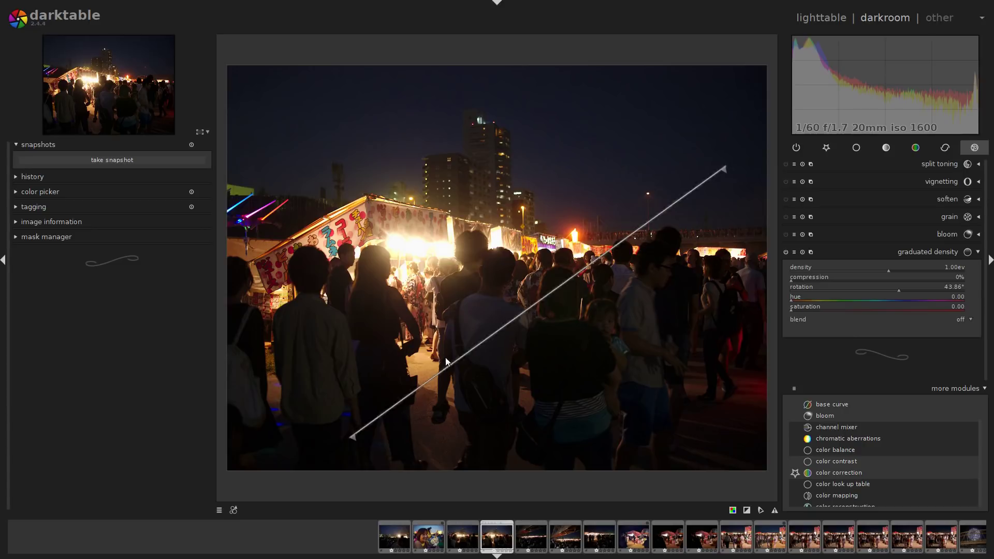
left_click_drag(356, 436, 286, 170)
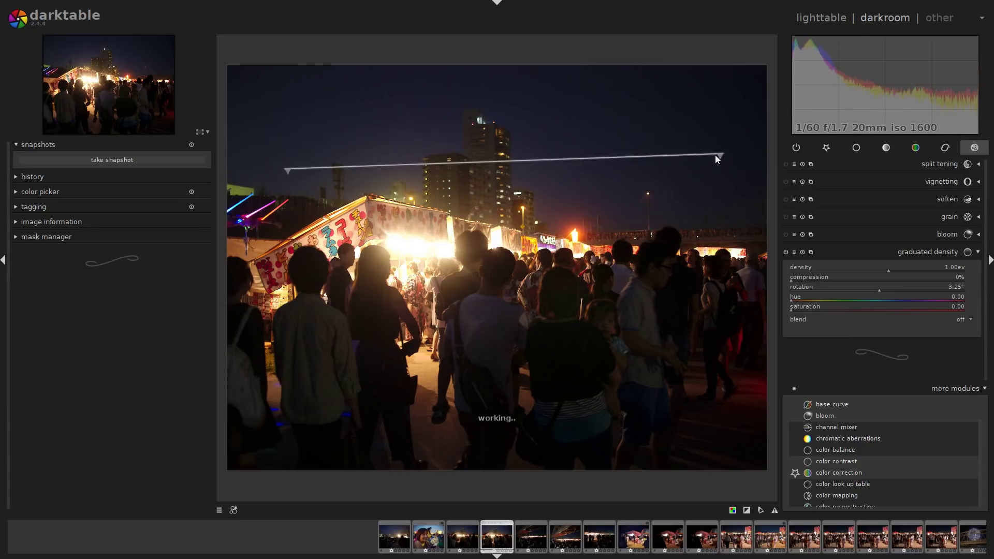
left_click_drag(715, 154, 724, 169)
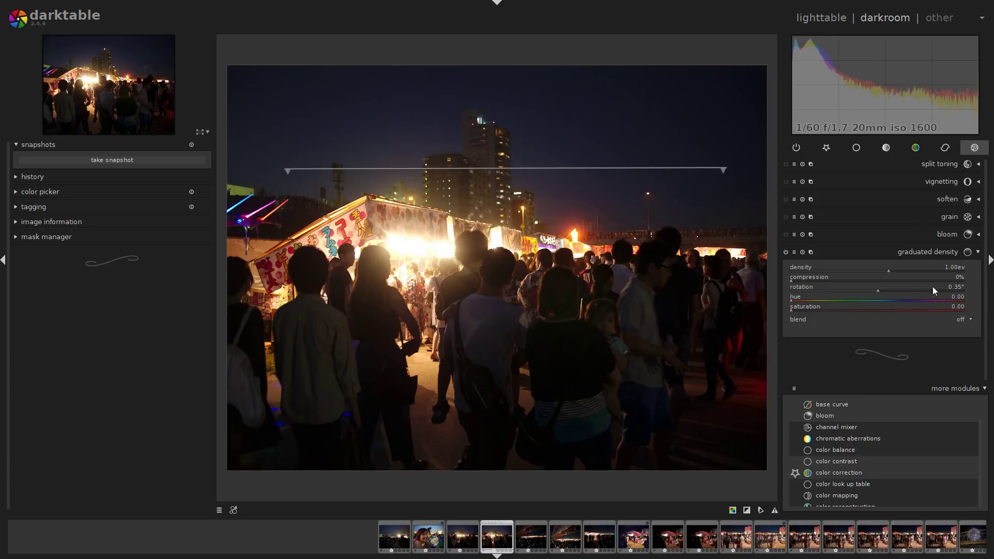
left_click(916, 309)
left_click(911, 300)
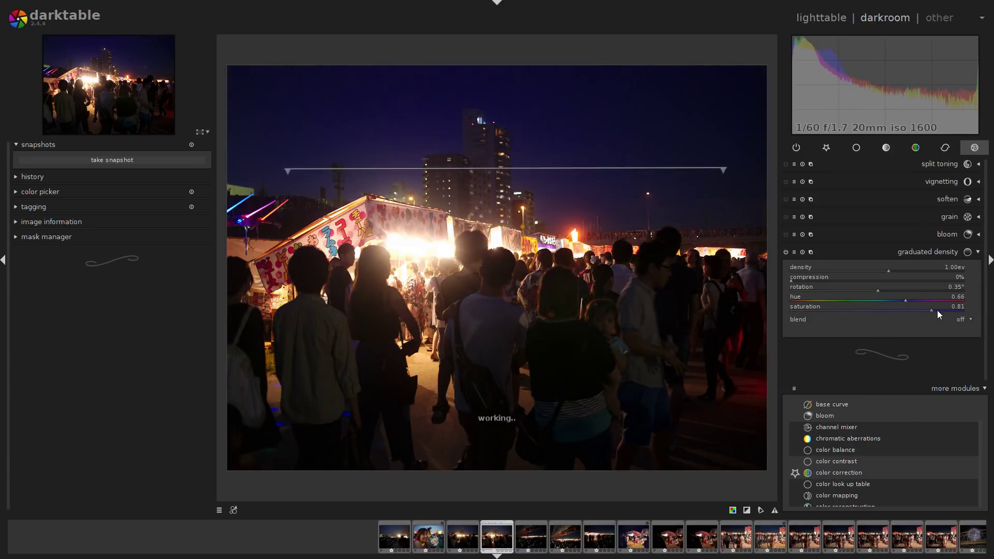
scroll(942, 308, "up", 1)
scroll(901, 300, "down", 6)
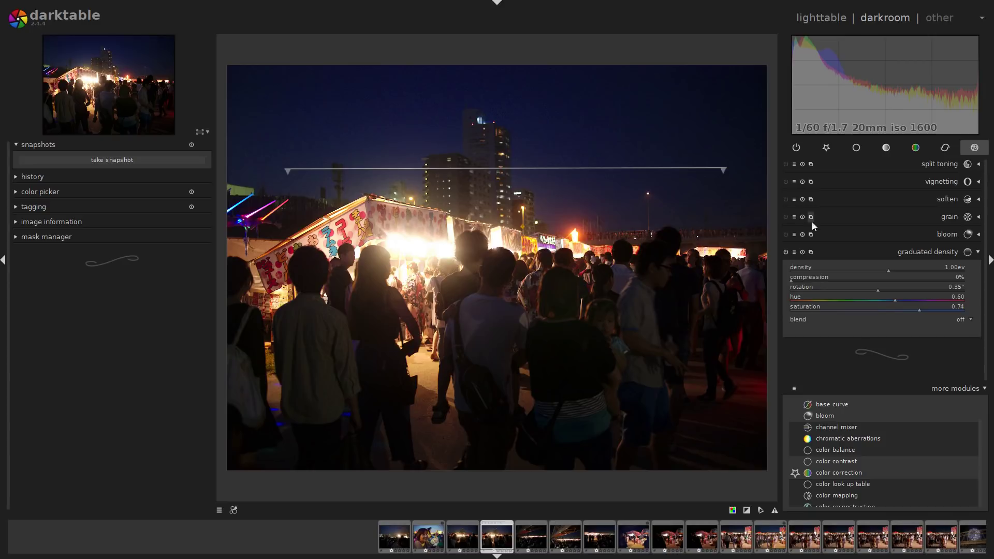
Duplicate the graduated density module and open the new instance's settings
left_click(811, 252)
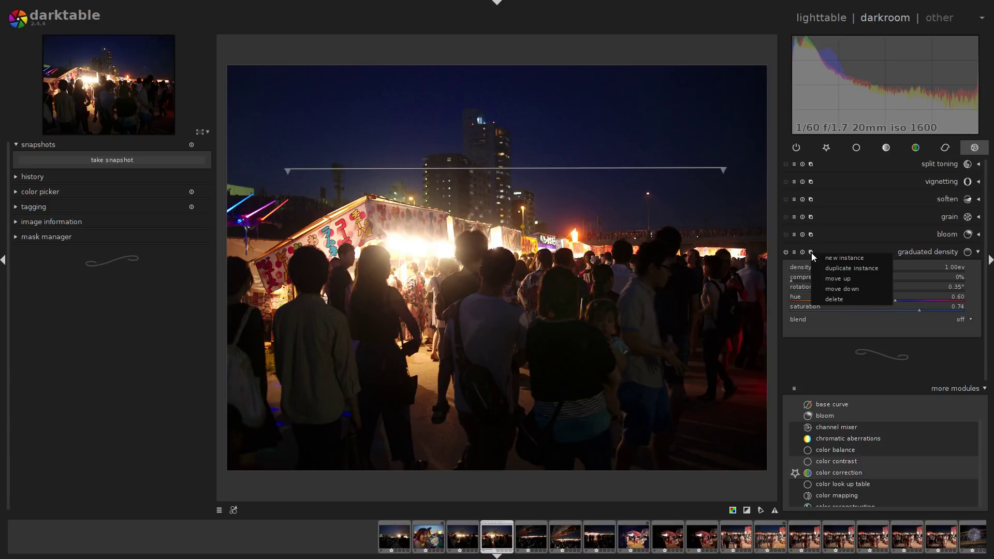
left_click(879, 269)
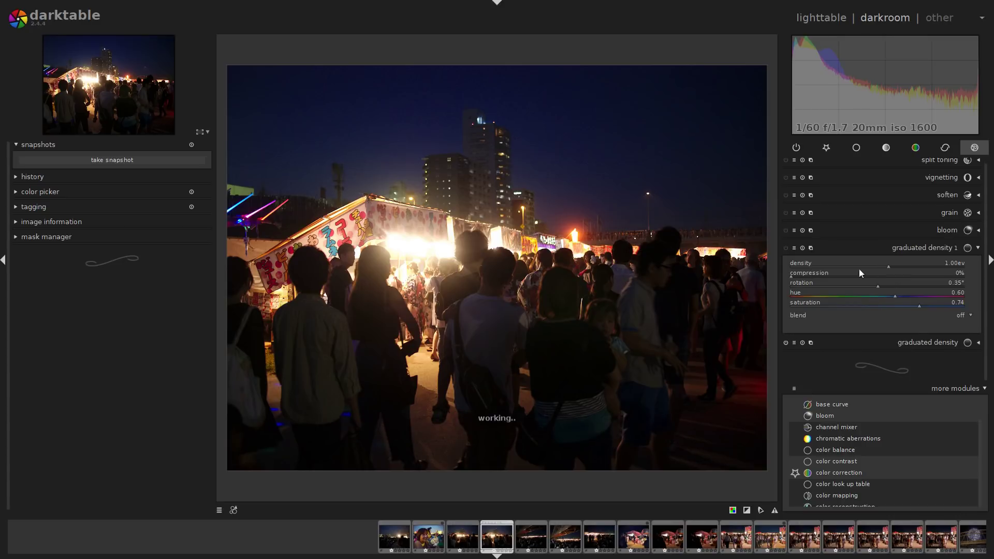
left_click(818, 253)
left_click(860, 254)
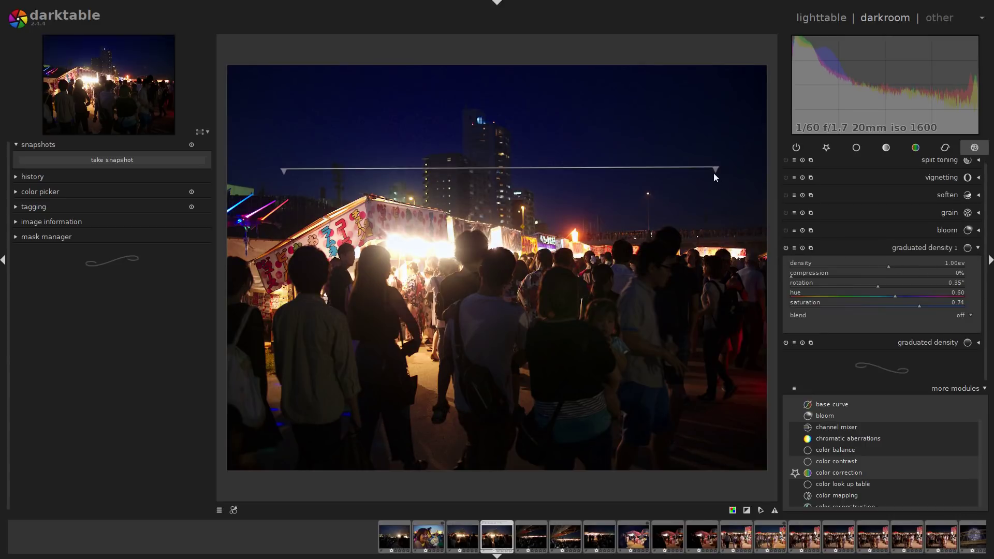
Set the copy diagonal at 38.06°, -1.51 EV, hue 0.13, saturation 0.58, then disable it
left_click_drag(714, 174, 737, 281)
left_click_drag(281, 171, 461, 433)
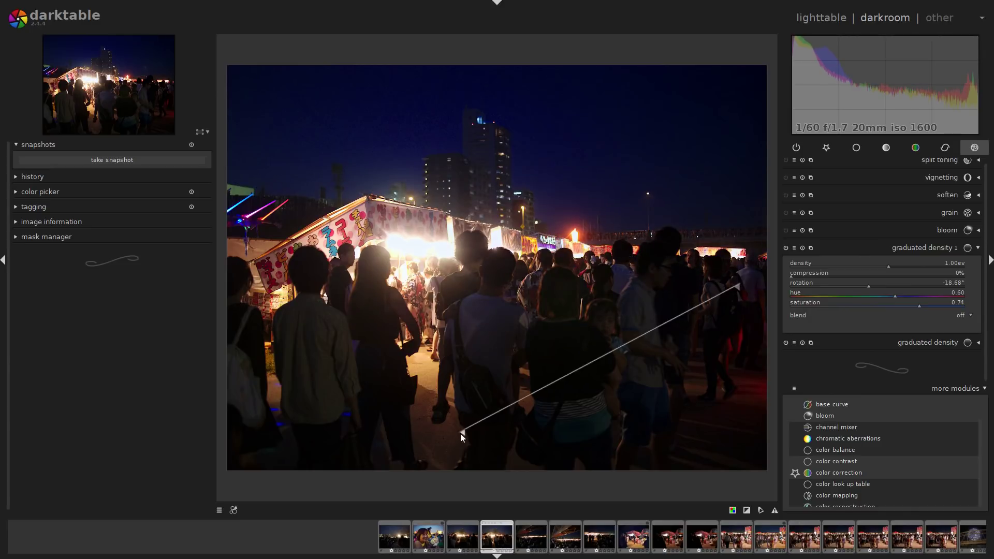
mouse_move(877, 266)
left_mouse_down()
mouse_move(906, 268)
mouse_move(867, 266)
left_mouse_up()
left_click(813, 294)
left_click(892, 306)
left_click(784, 248)
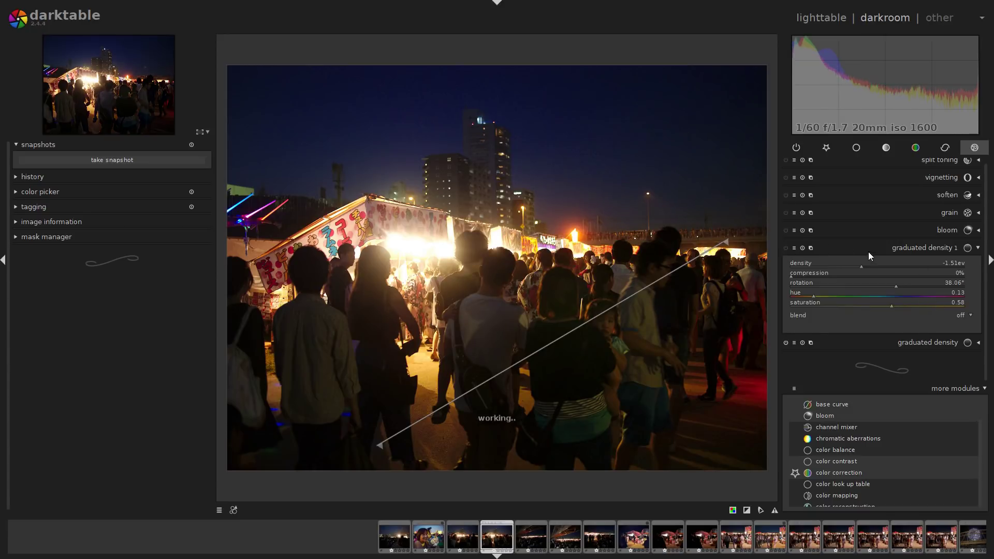
left_click(868, 252)
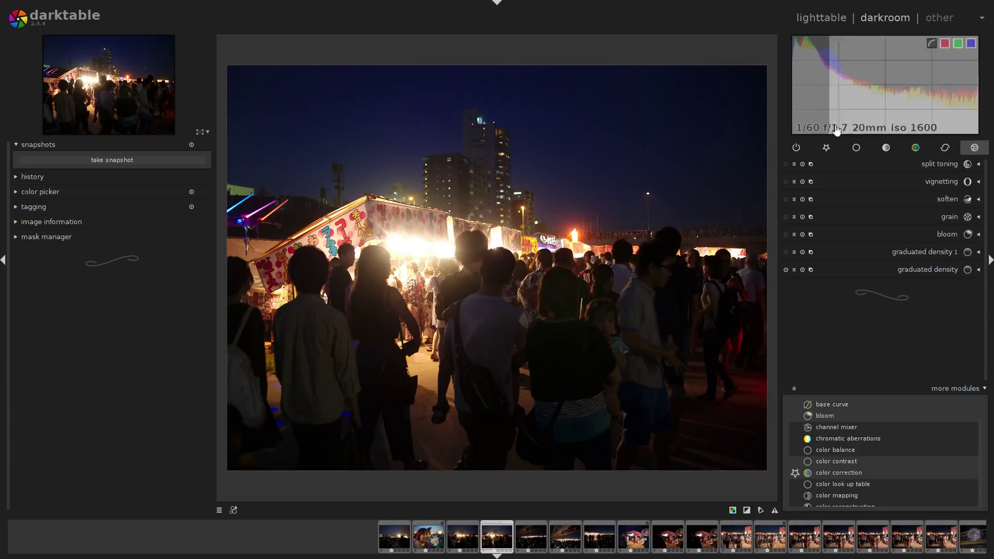
Find bloom in the full module list and toggle it on to make the stall lights glow, then off
left_click(955, 388)
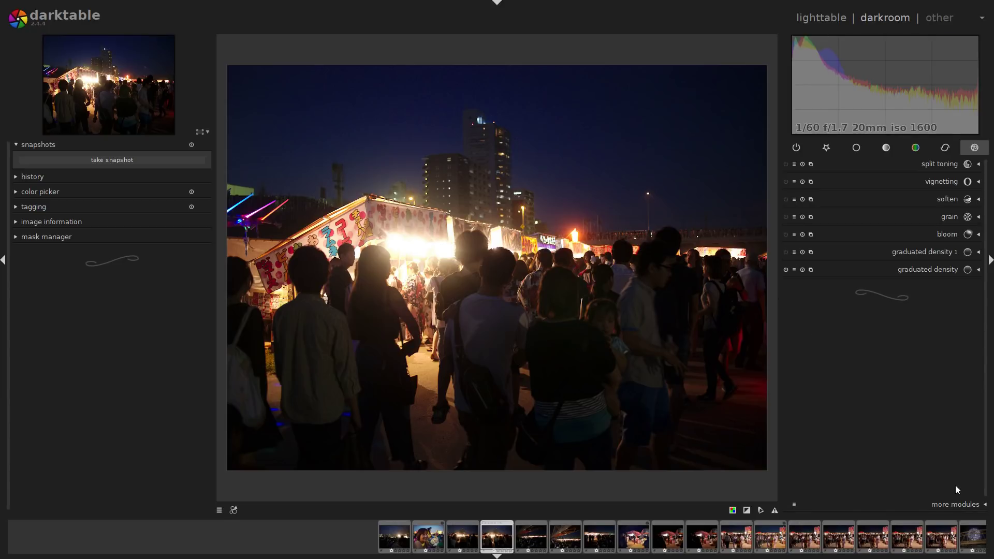
left_click(971, 506)
scroll(895, 427, "down", 6)
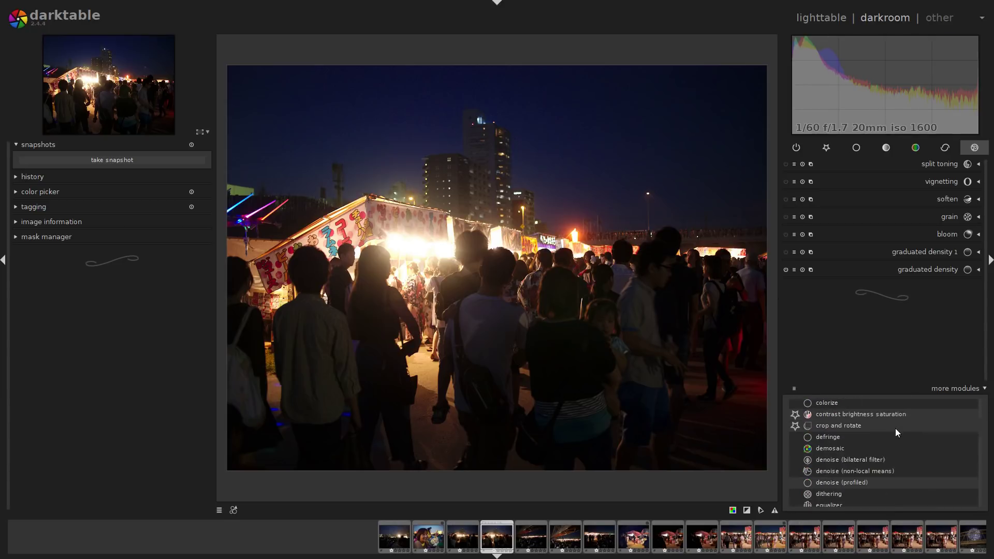
scroll(895, 428, "down", 10)
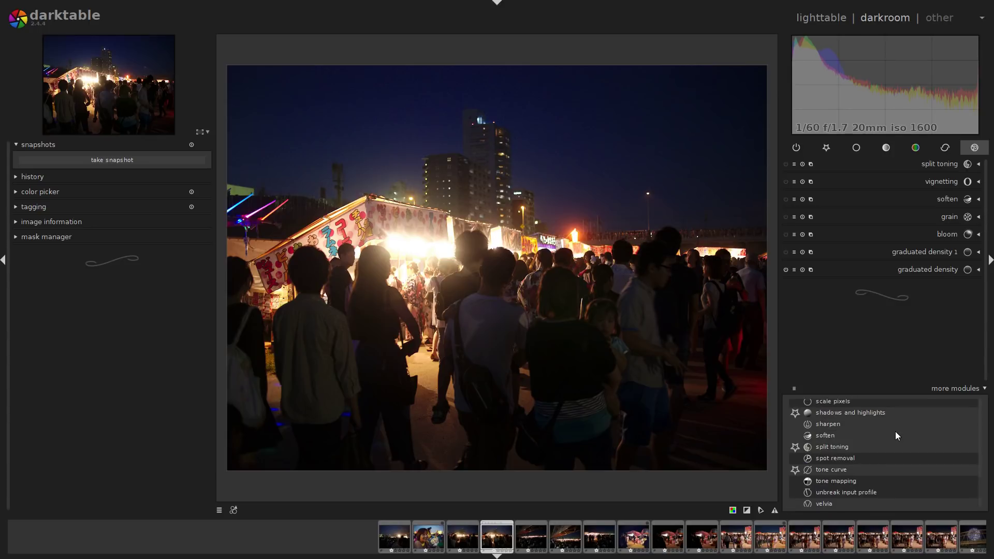
scroll(893, 442, "up", 12)
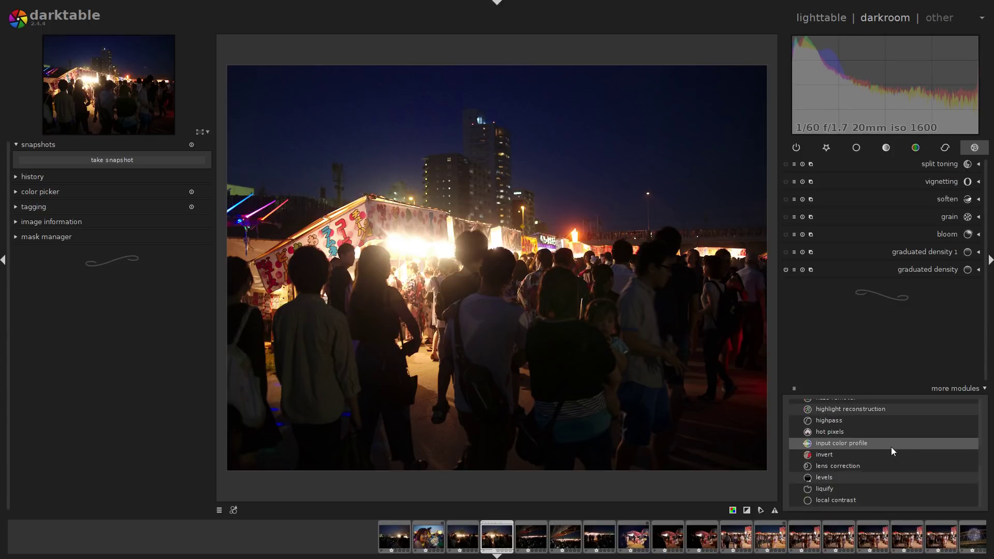
scroll(872, 455, "up", 5)
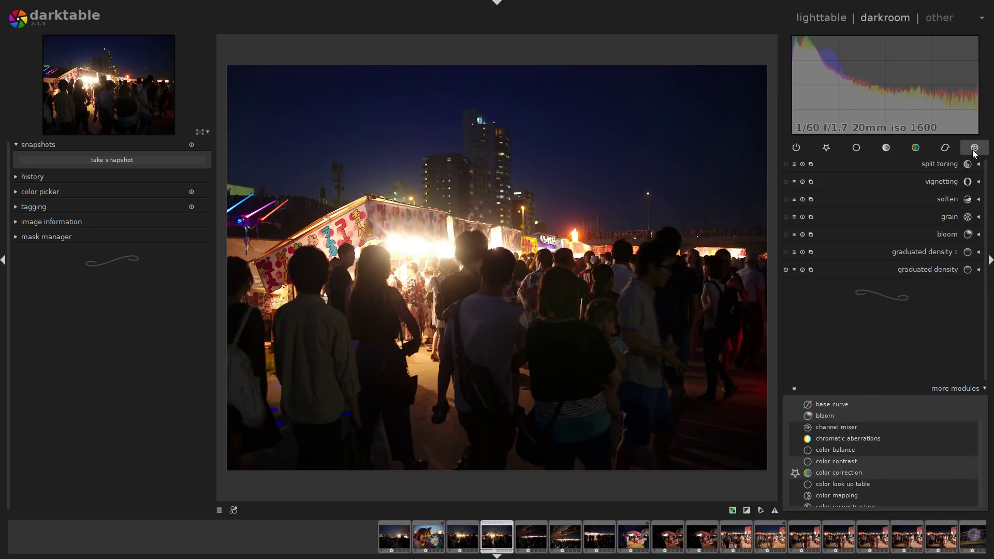
left_click(785, 234)
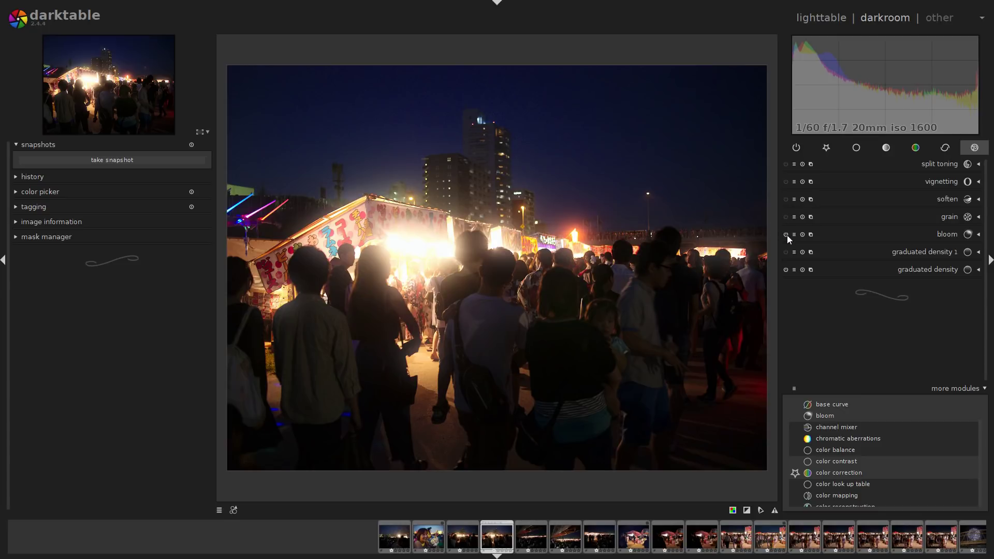
left_click(785, 235)
Browse the basic and tone module groups, briefly opening levels and tone curve
left_click(857, 147)
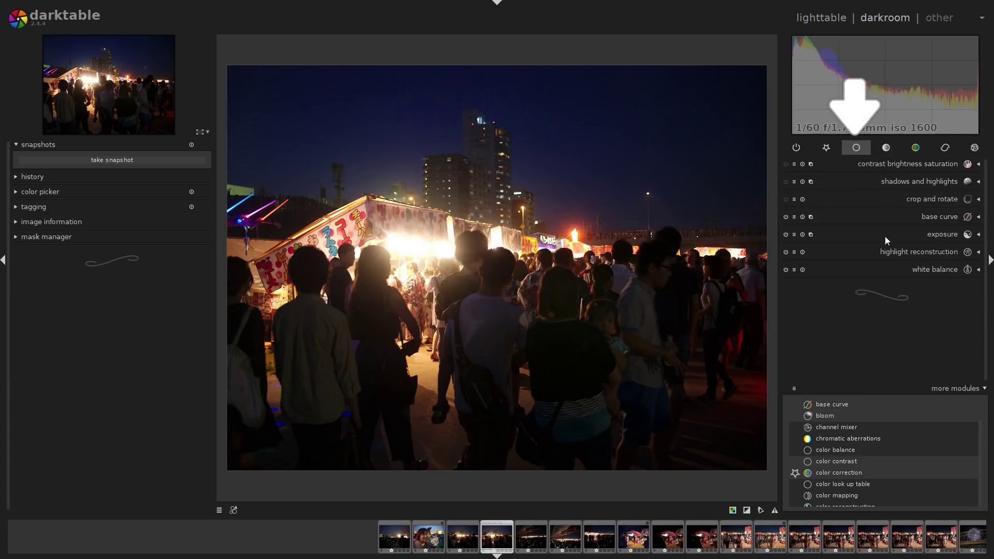
left_click(886, 148)
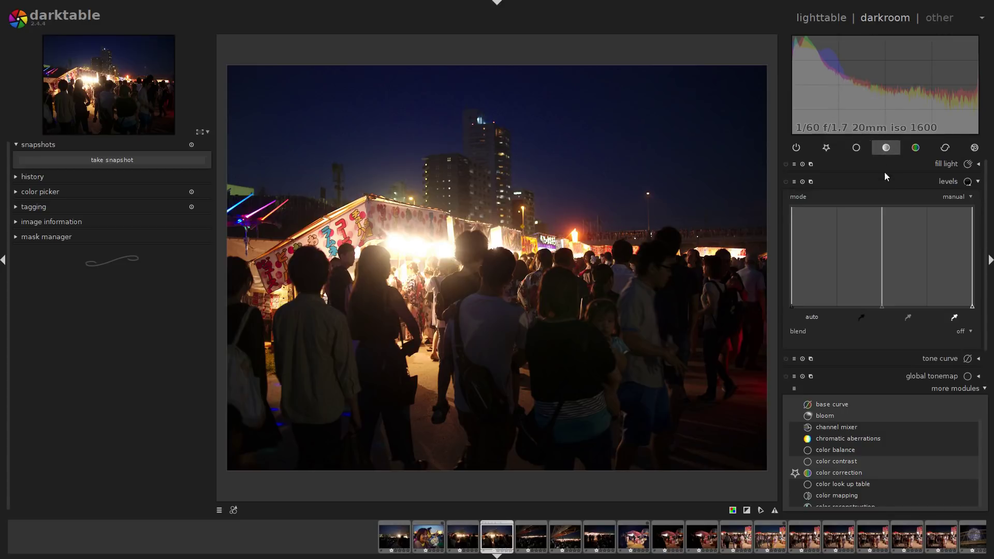
left_click(921, 198)
left_click(952, 181)
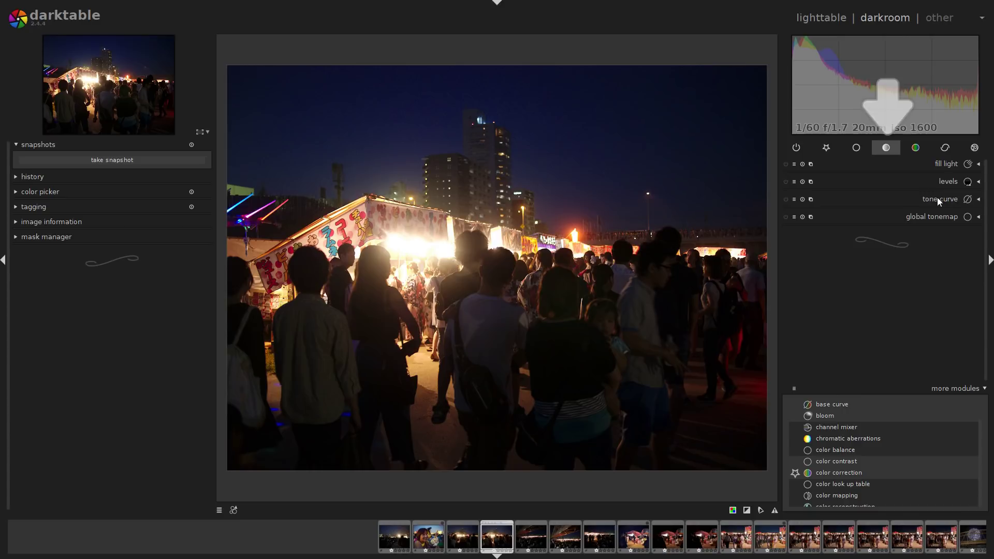
left_click(937, 197)
left_click(948, 165)
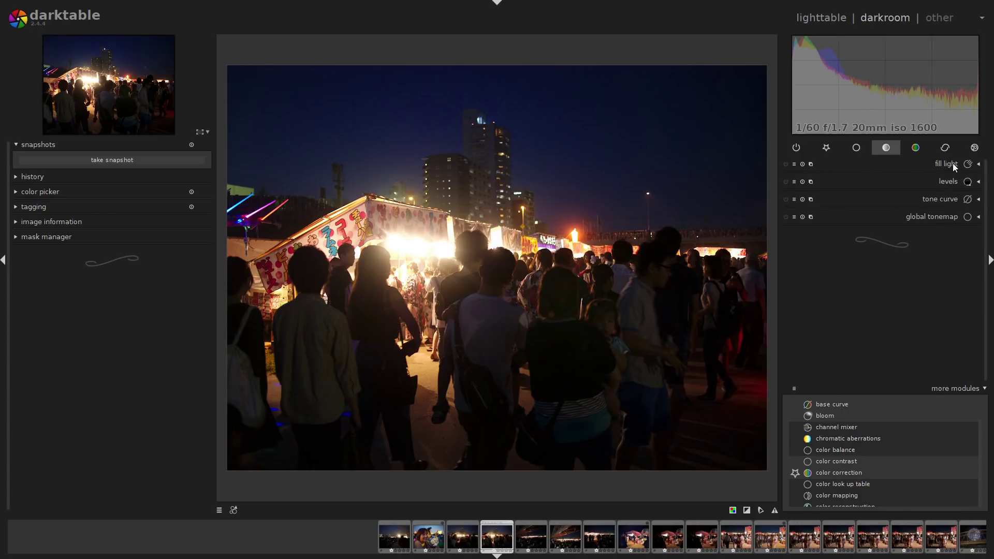
Switch on vibrance in the color group and raise it to 63%
left_click(917, 147)
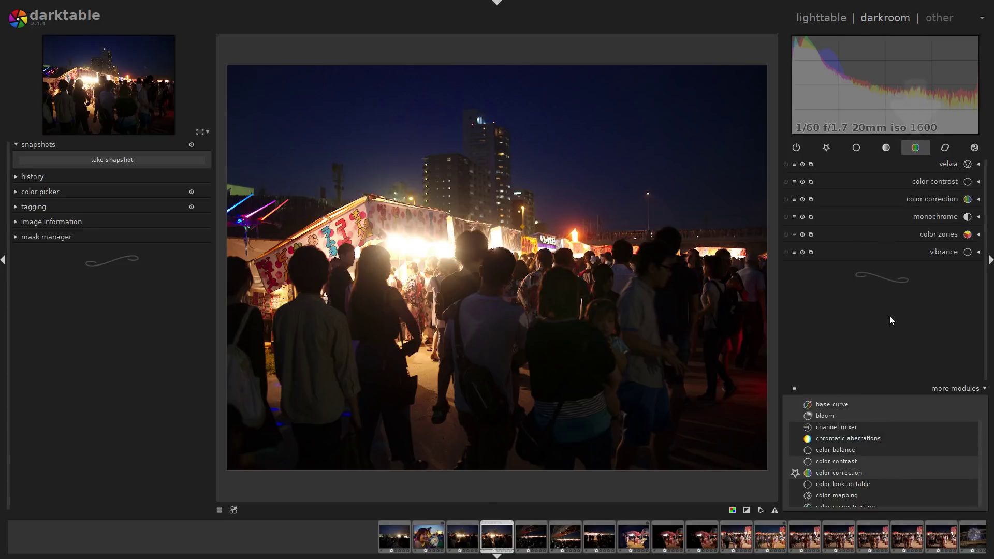
left_click(921, 254)
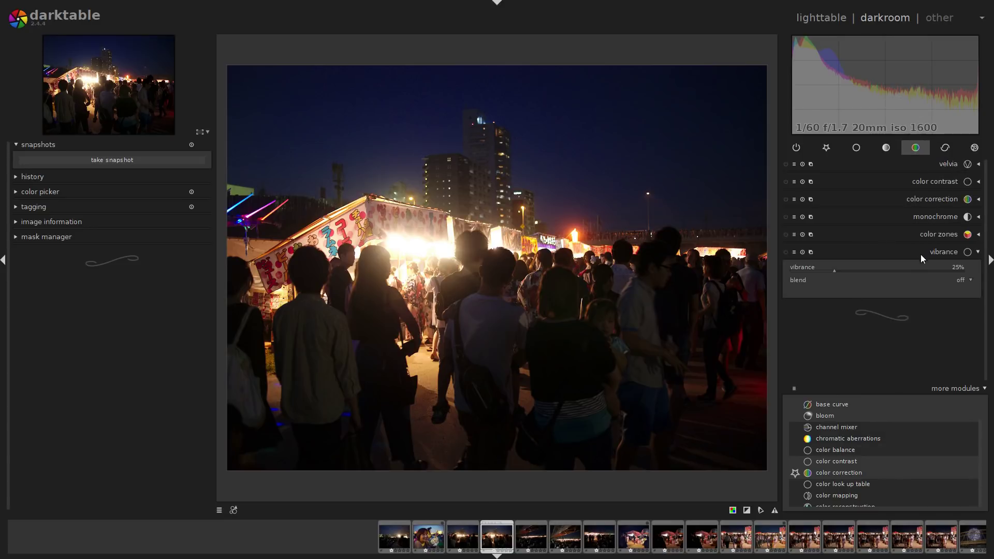
left_click(786, 253)
left_click(899, 271)
left_click(945, 148)
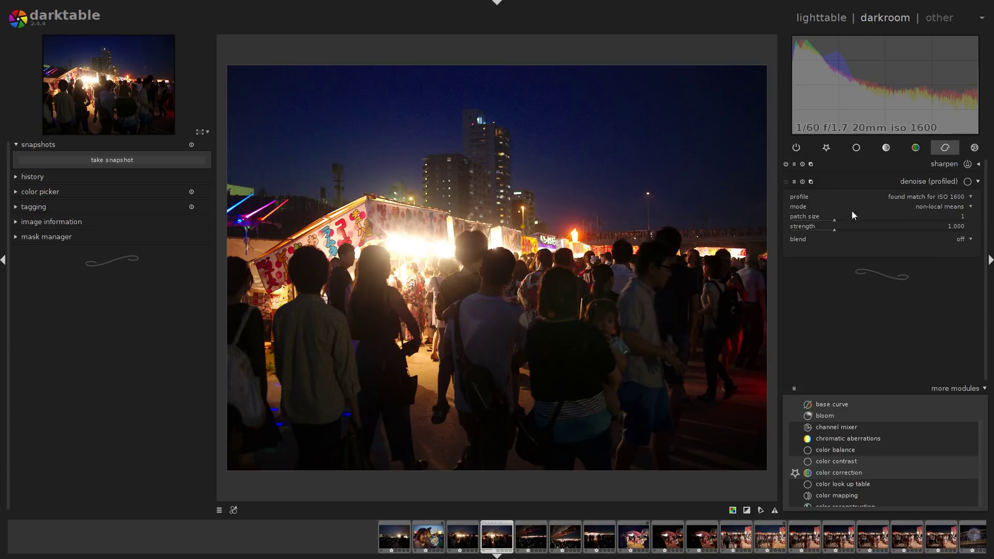
Try split toning for a purple sky, turn it off, and switch bloom back on
left_click(913, 181)
left_click(984, 150)
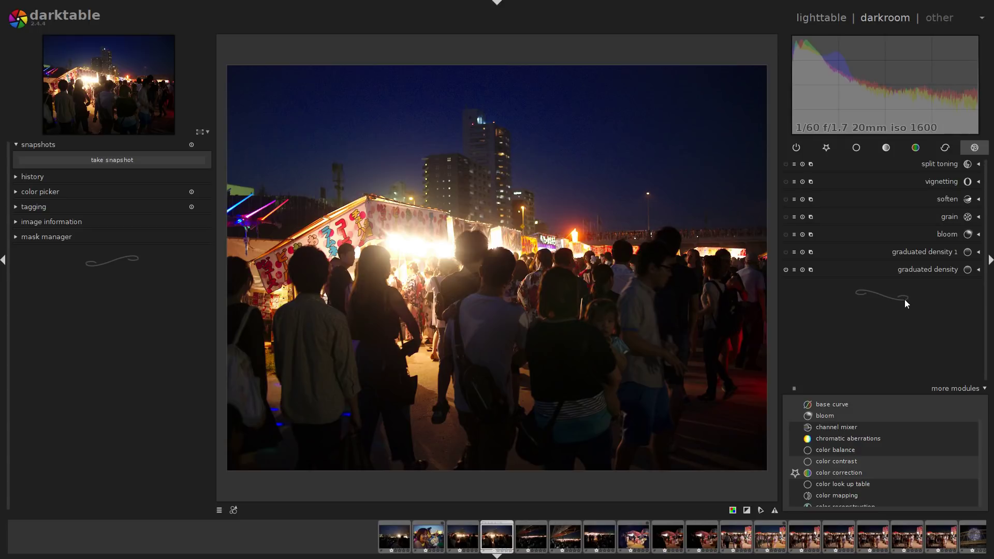
left_click(786, 164)
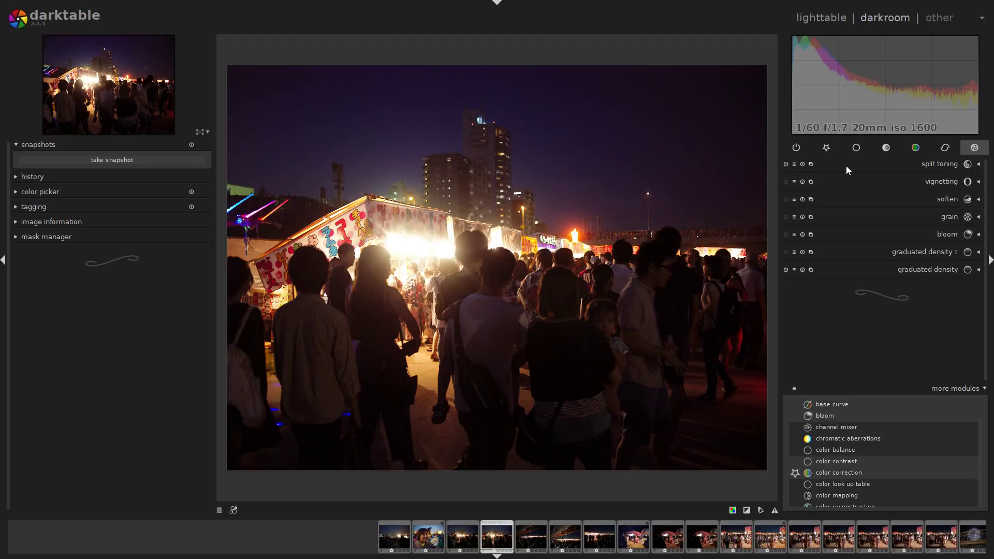
left_click(786, 164)
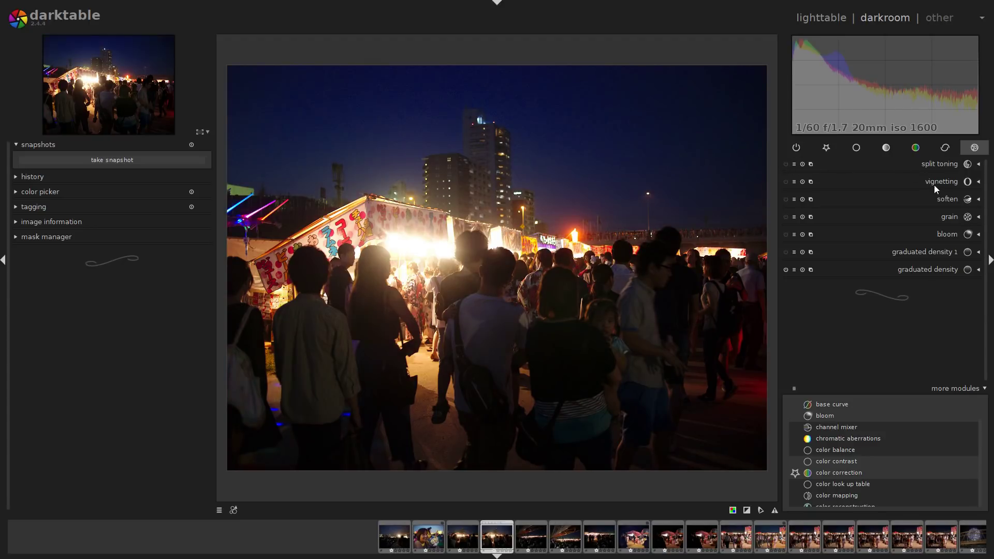
left_click(785, 234)
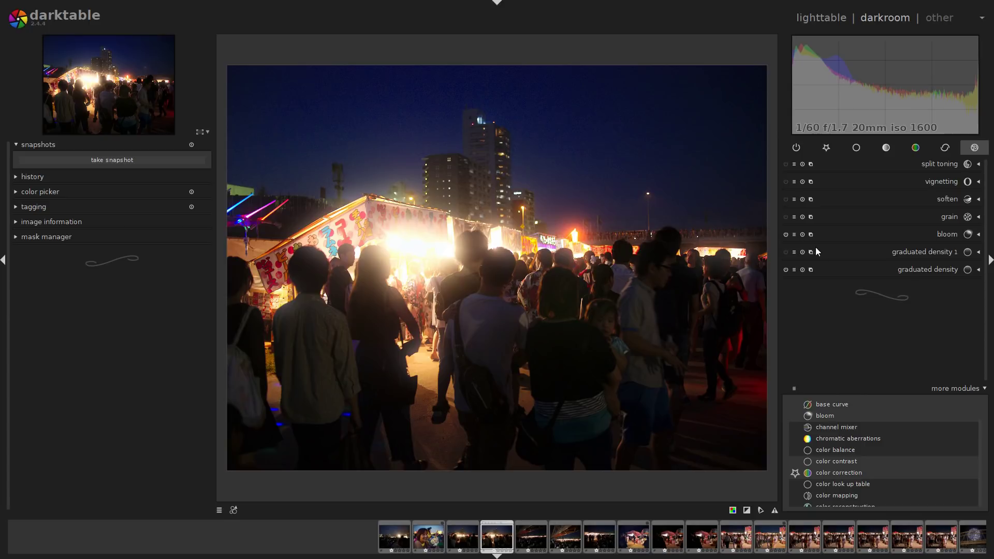
left_click(839, 148)
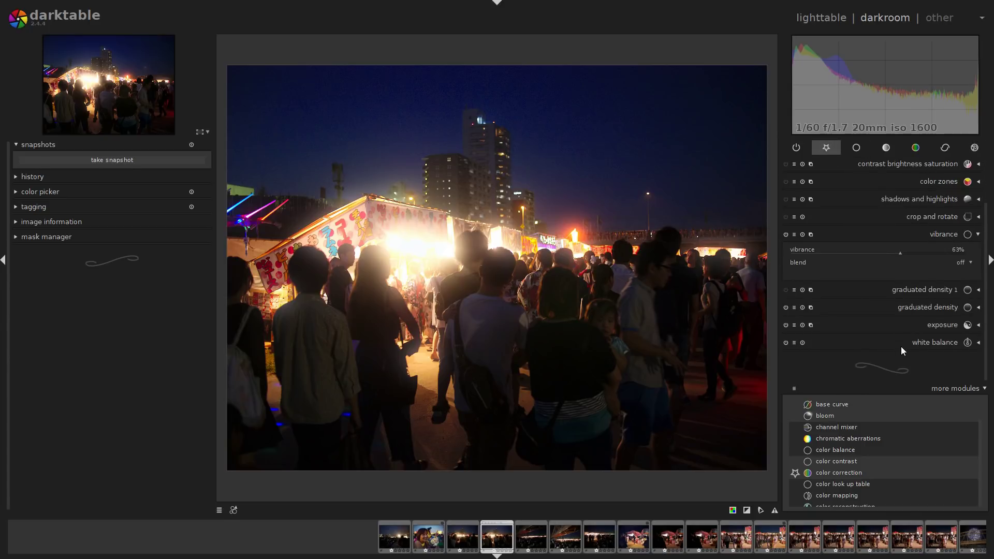
Review the active modules, then compress the history stack from 14 steps to 10
left_click(796, 147)
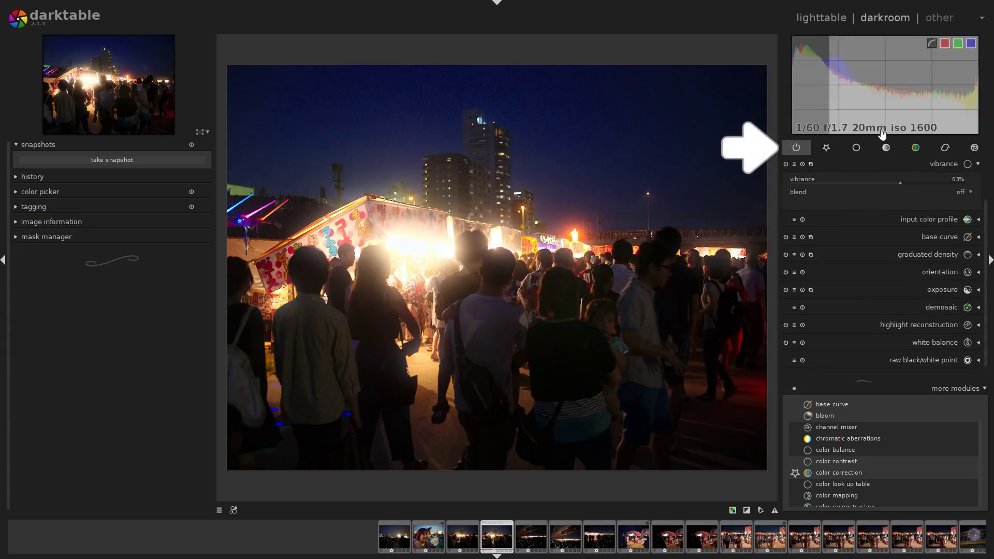
left_click(847, 164)
left_click(852, 185)
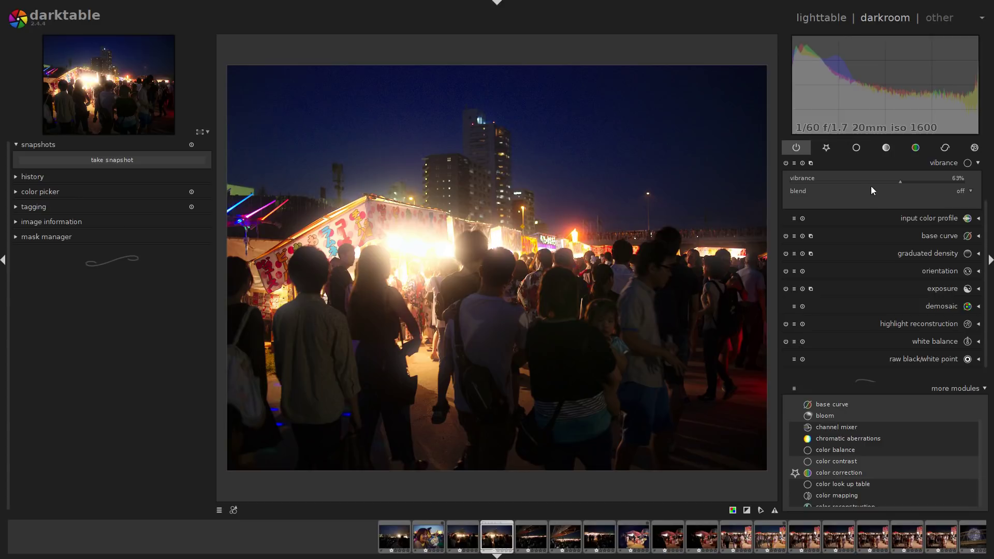
left_click(870, 186)
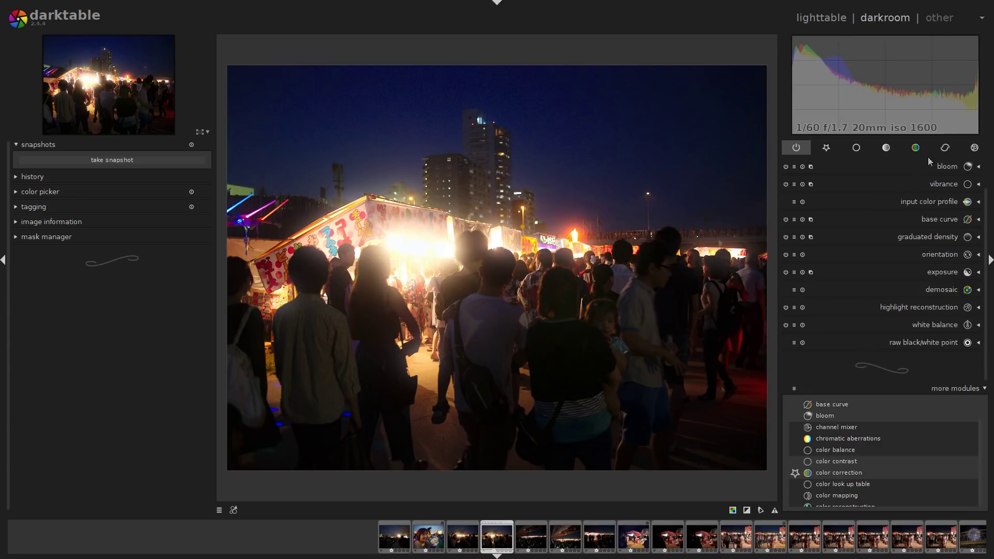
left_click(24, 177)
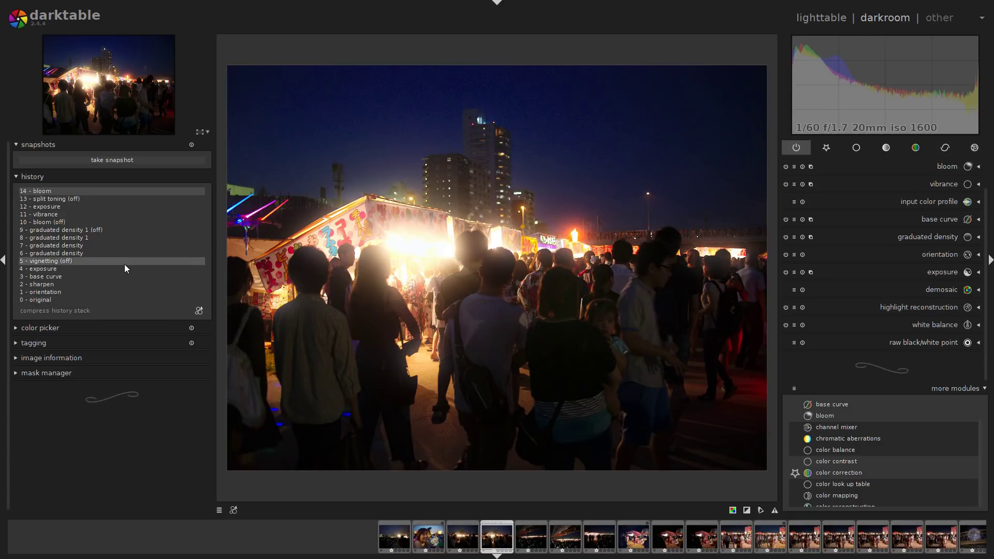
left_click(84, 311)
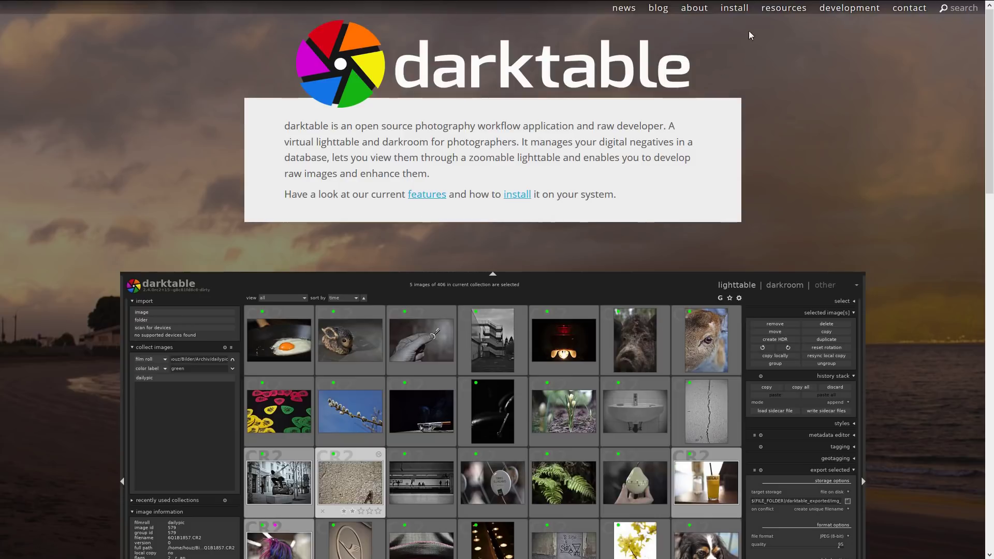
Open the darktable.org install page and check the Microsoft Windows instructions, then return to the top
left_click(518, 196)
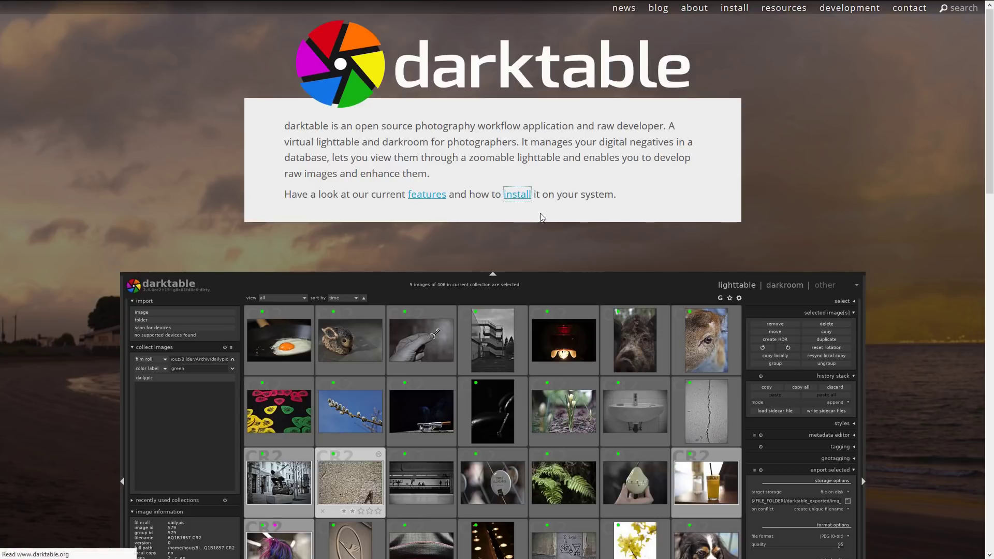
middle_click(792, 201)
middle_click(783, 232)
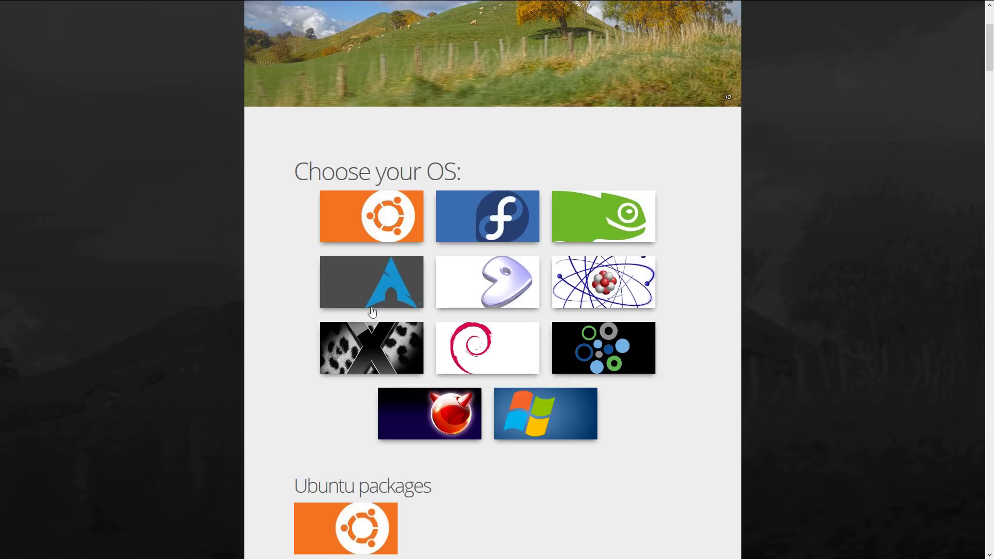
left_click(572, 425)
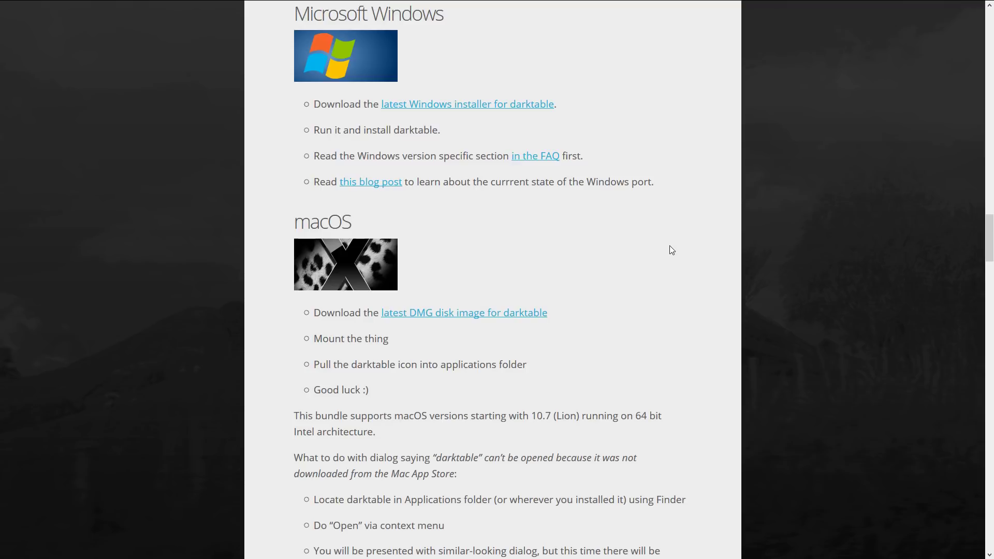
key("Home")
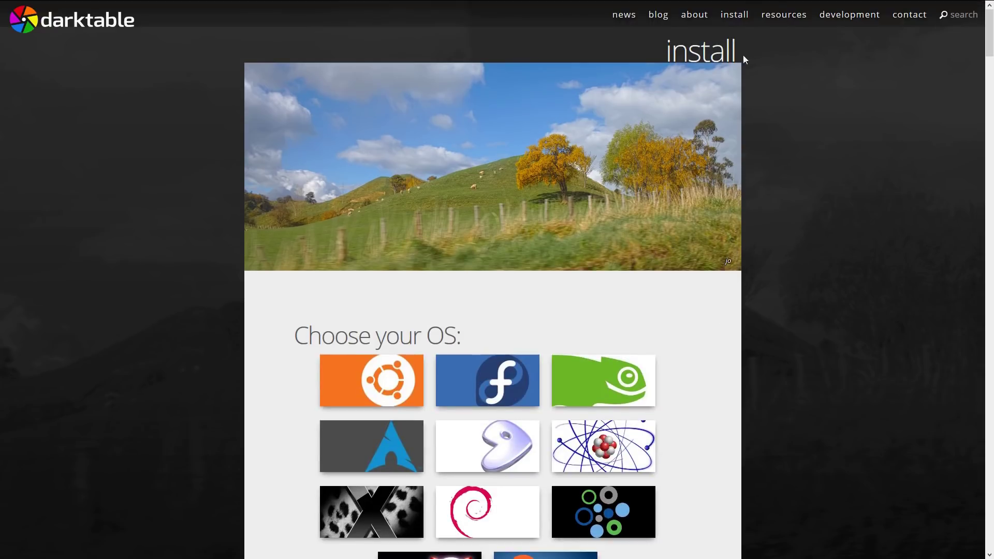
From resources, open the English online manual and go to 3.3.4 Global color picker
left_click(805, 17)
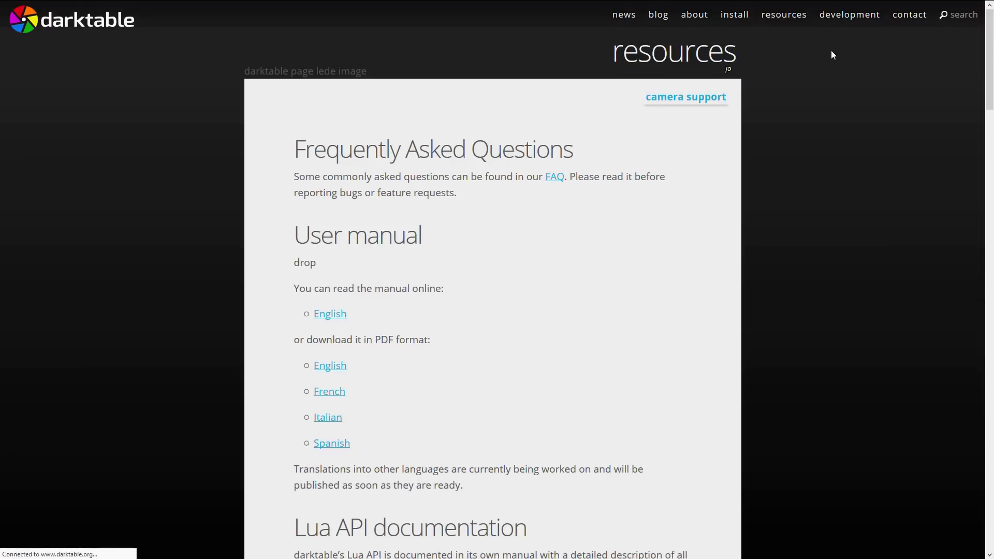
scroll(449, 364, "down", 4)
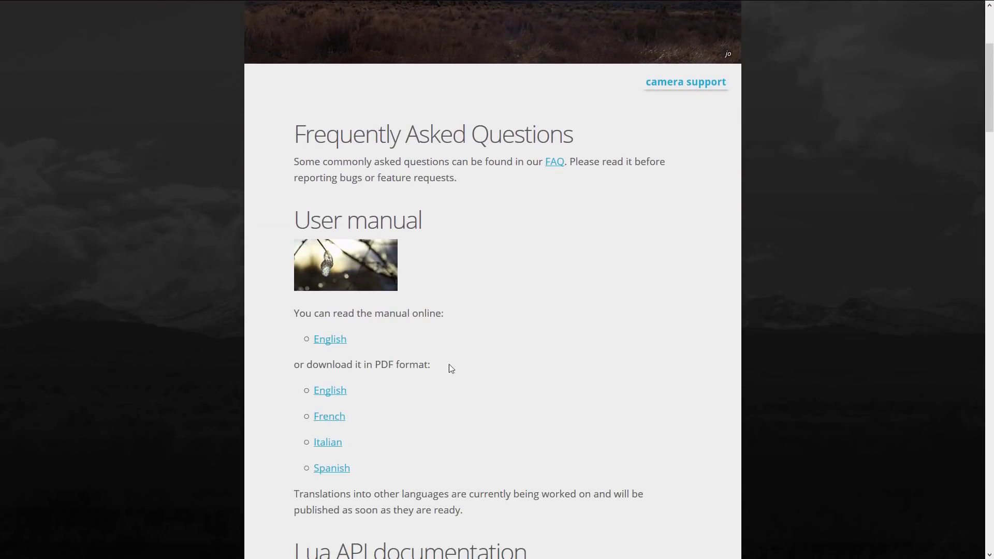
left_click(341, 340)
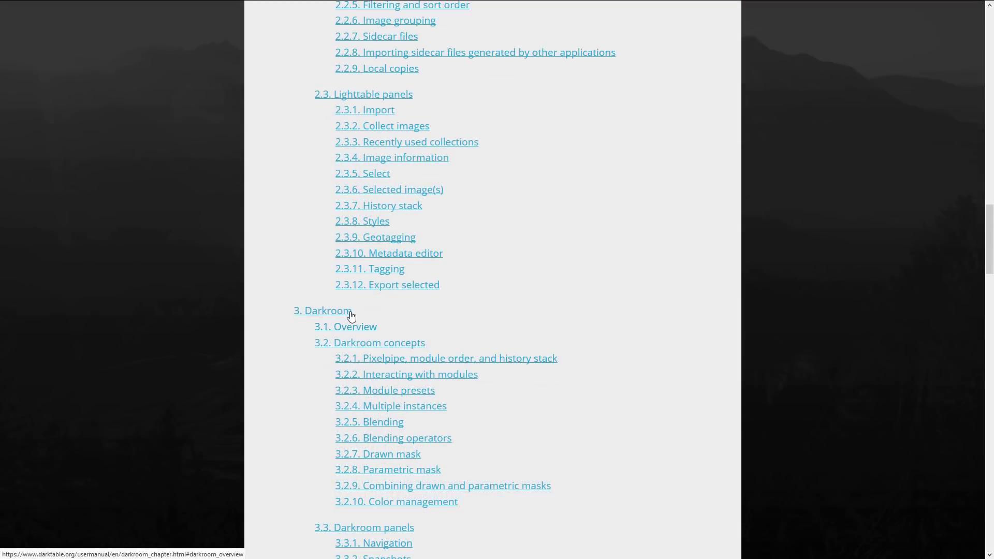
scroll(550, 259, "down", 4)
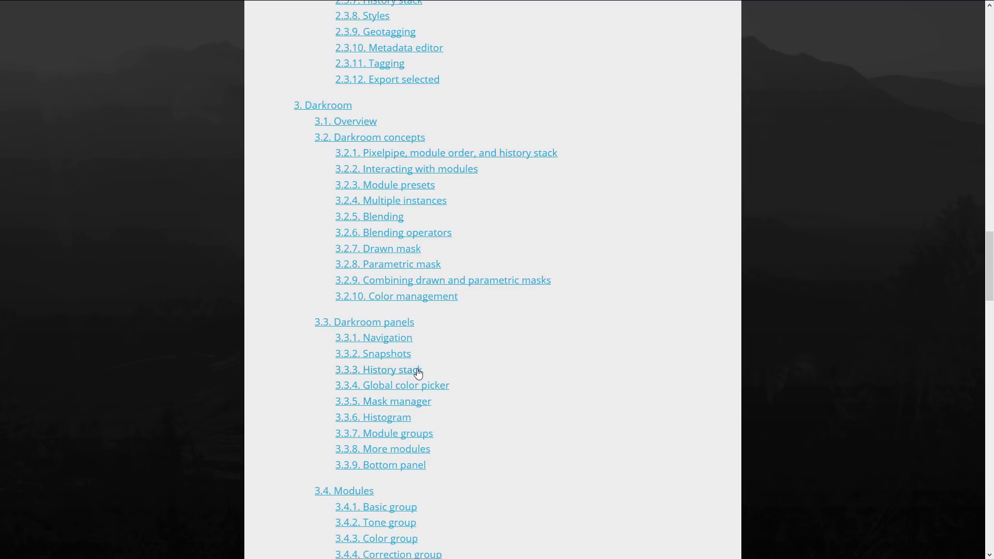
left_click(443, 386)
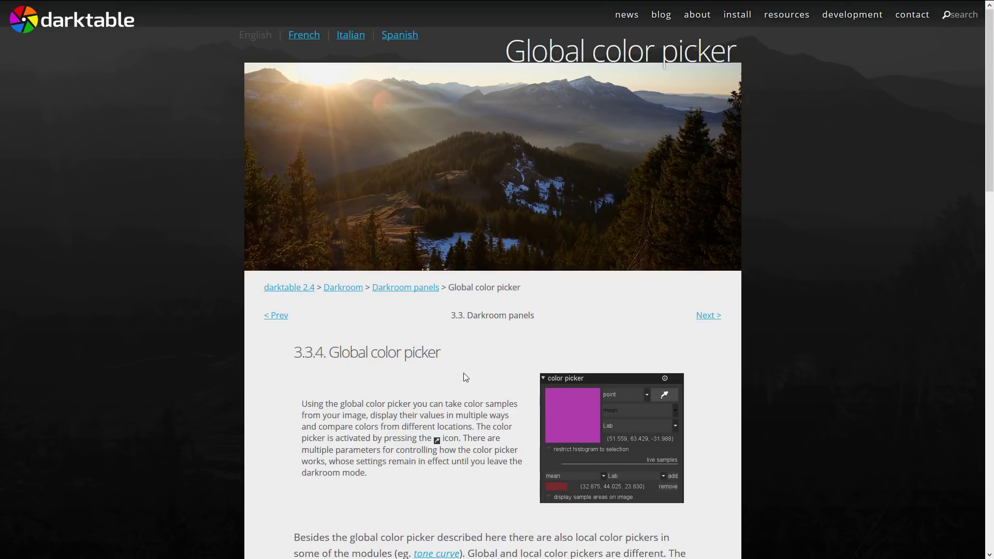
Read through the Global color picker page and follow the Section 3.3.6 Histogram link
middle_click(757, 348)
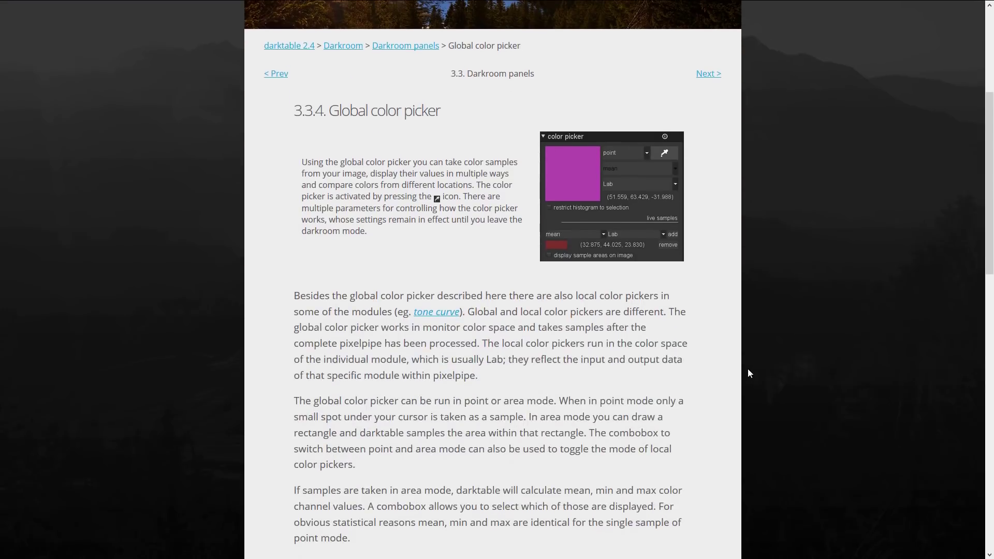
middle_click(752, 378)
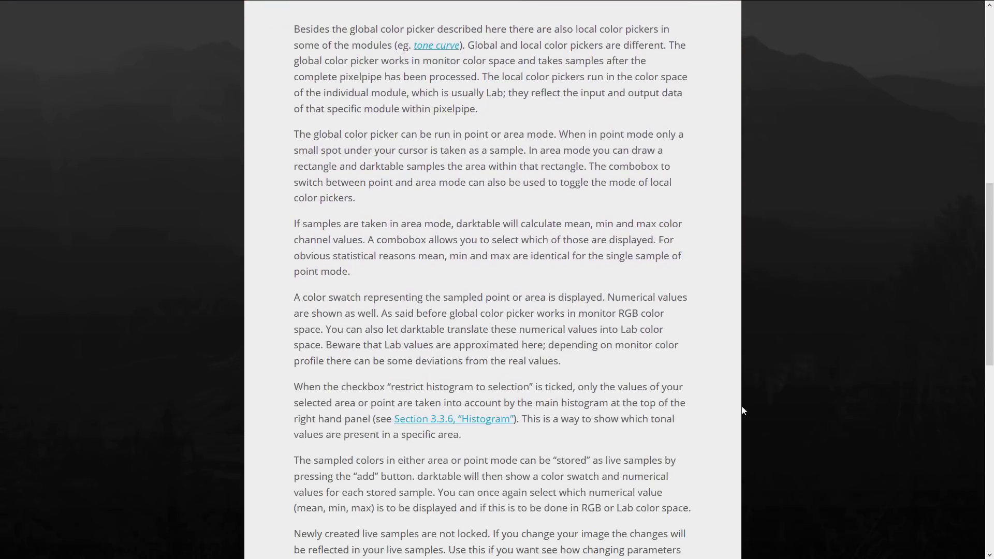
middle_click(743, 331)
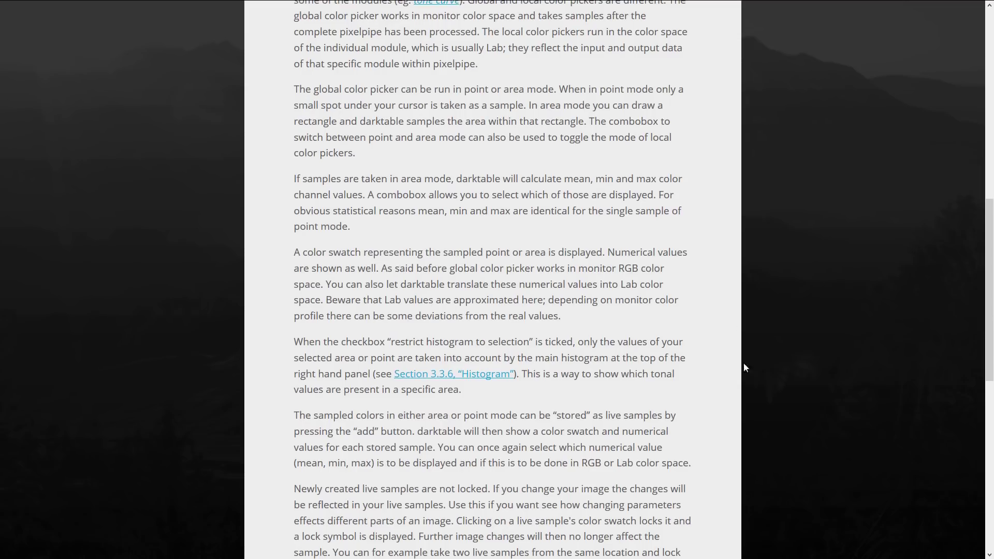
middle_click(750, 381)
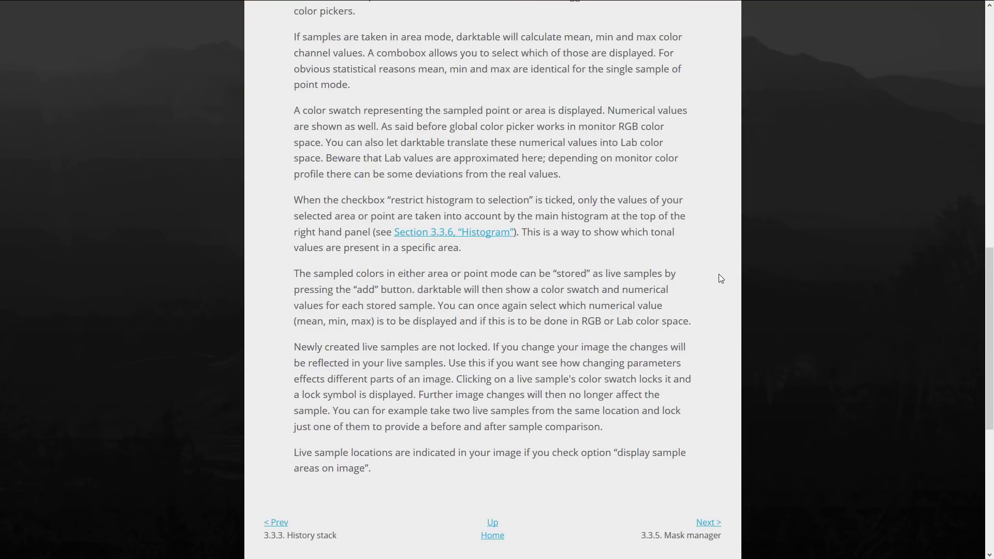
left_click(481, 232)
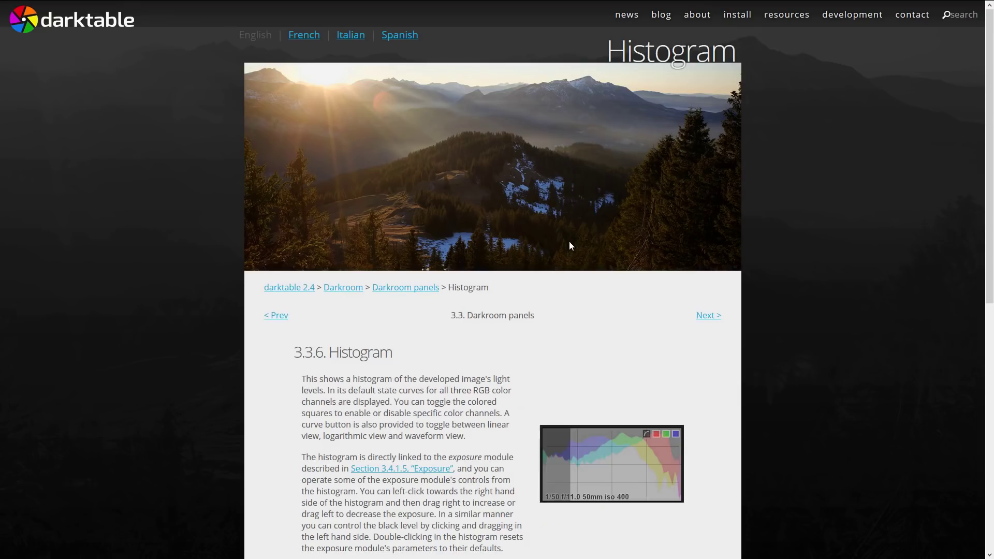
Skim the Histogram section, then return to the darktable darkroom
middle_click(802, 243)
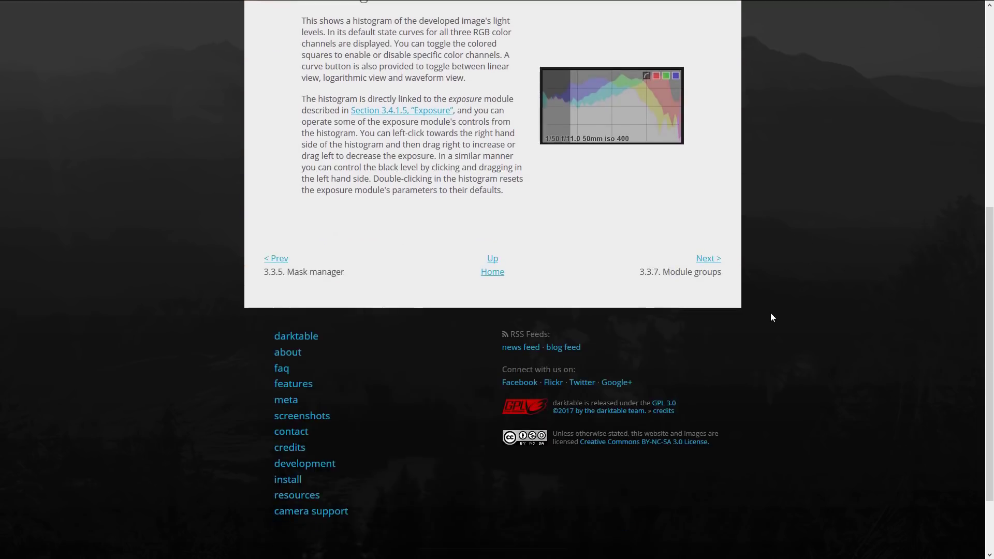
scroll(776, 260, "up", 3)
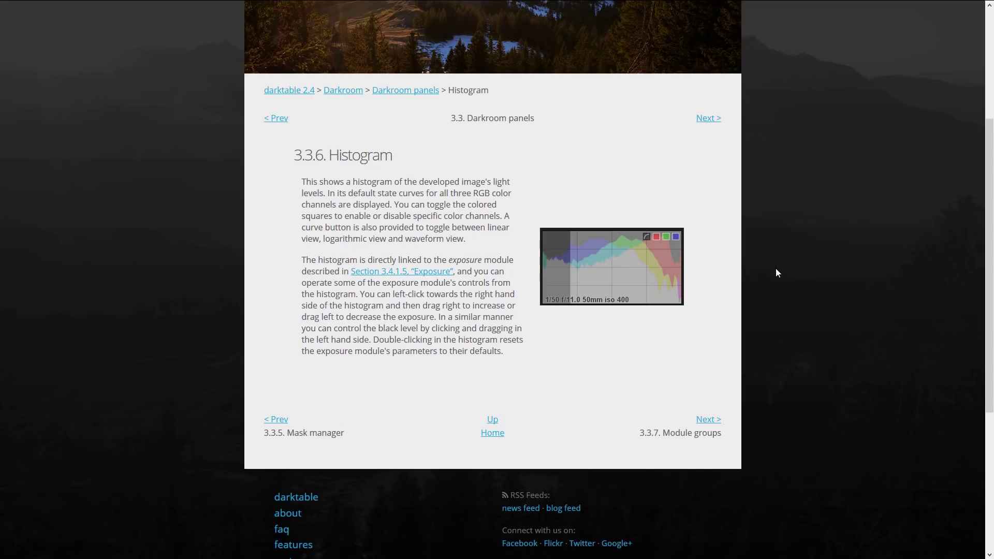
middle_click(771, 330)
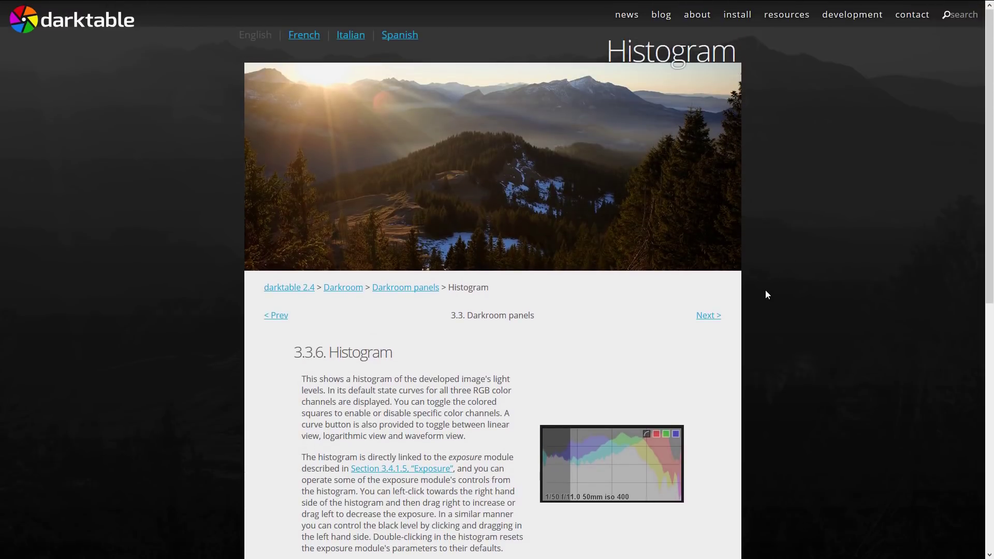
key("alt+Tab")
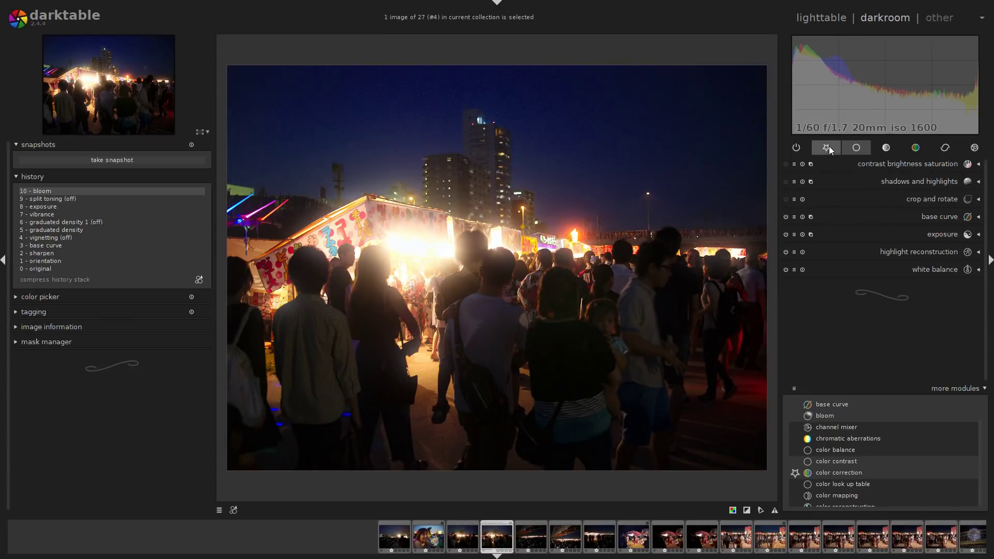
Expand the tone curve from the tone group and raise a node in the highlights
left_click(940, 217)
left_click(906, 164)
left_click(886, 148)
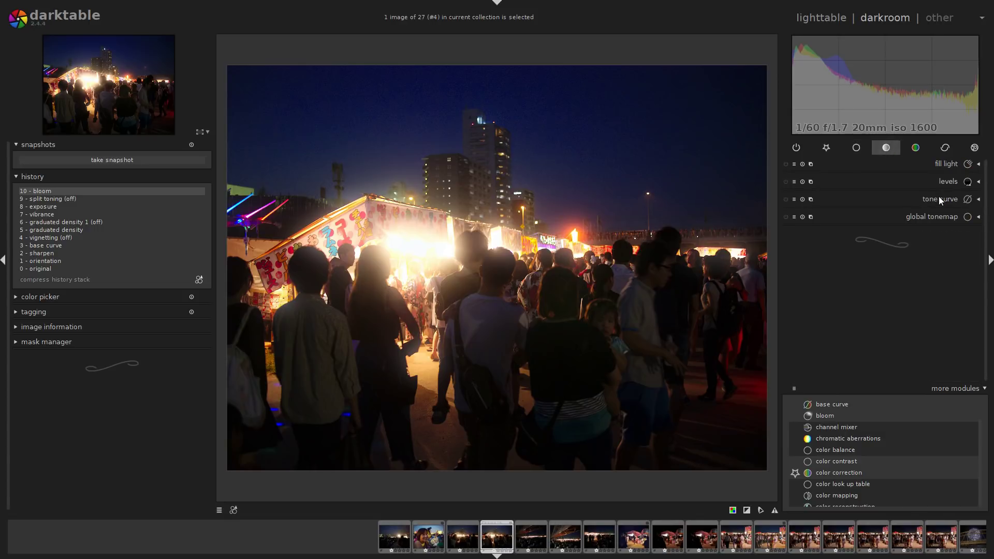
left_click(939, 197)
left_click(915, 229)
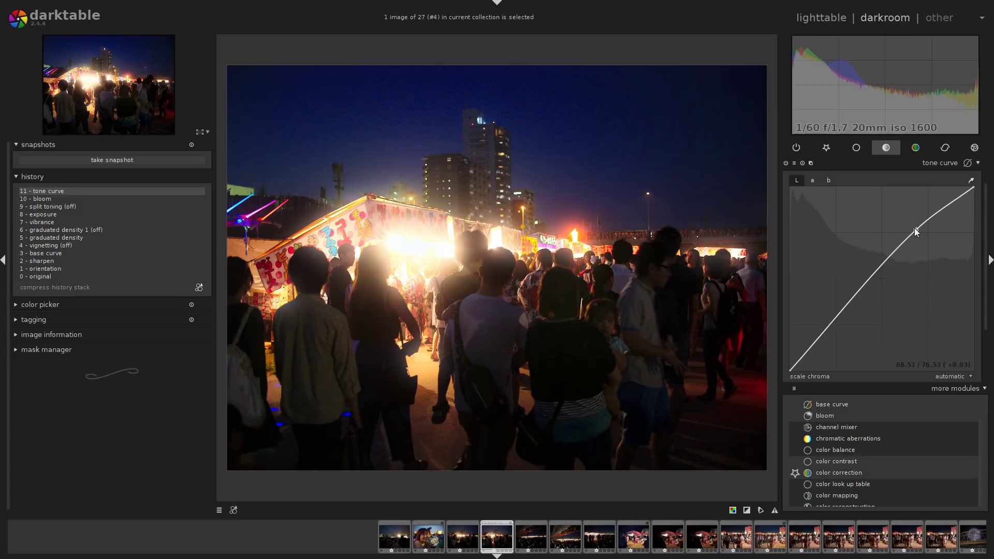
left_click_drag(914, 231, 913, 222)
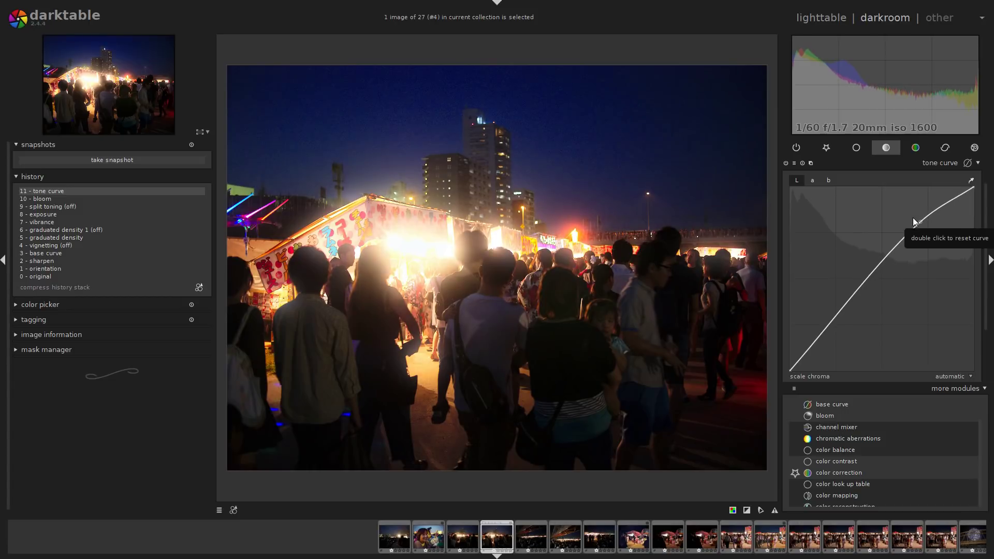
Add and remove a low curve point, nudge the highlight node, and switch to lighttable
left_click_drag(830, 325, 822, 318)
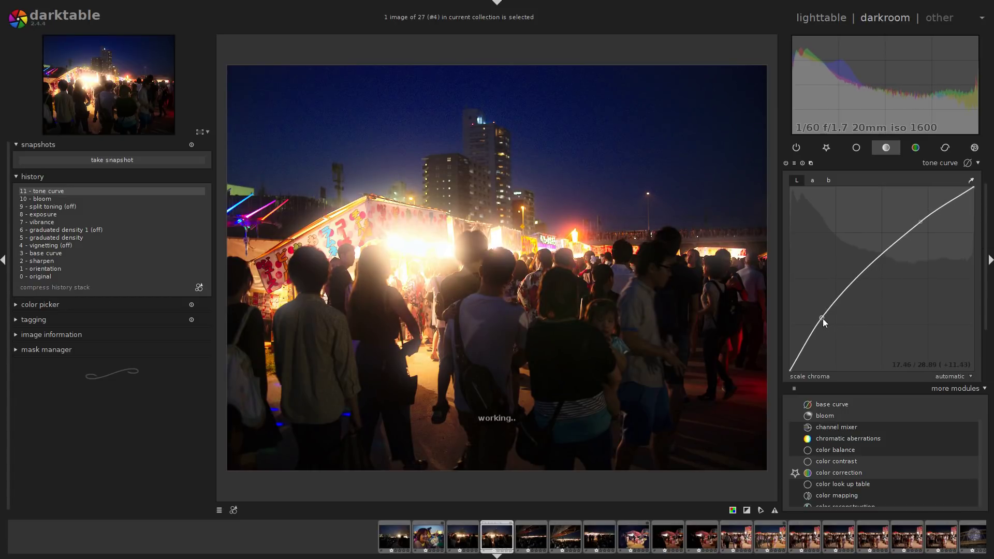
right_click(823, 320)
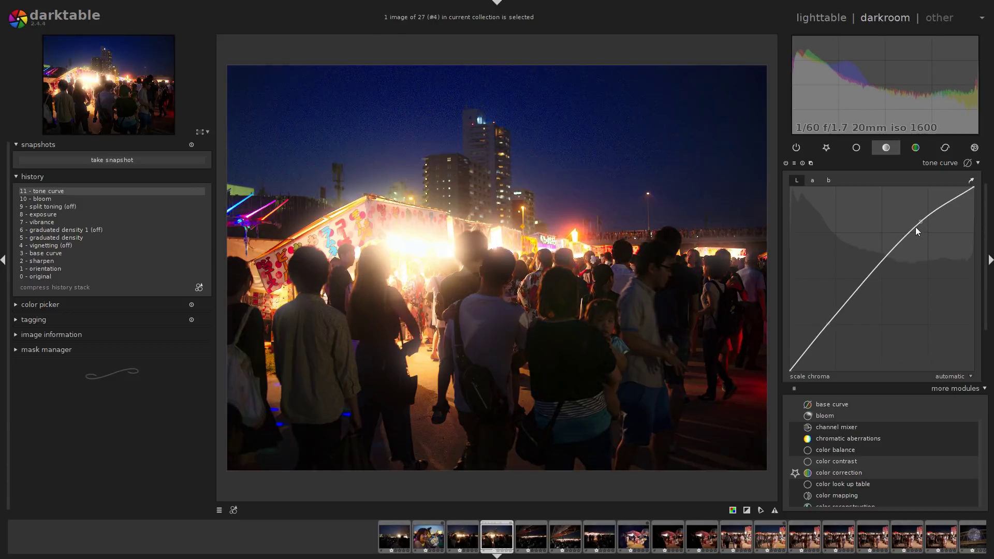
left_click_drag(915, 227, 921, 226)
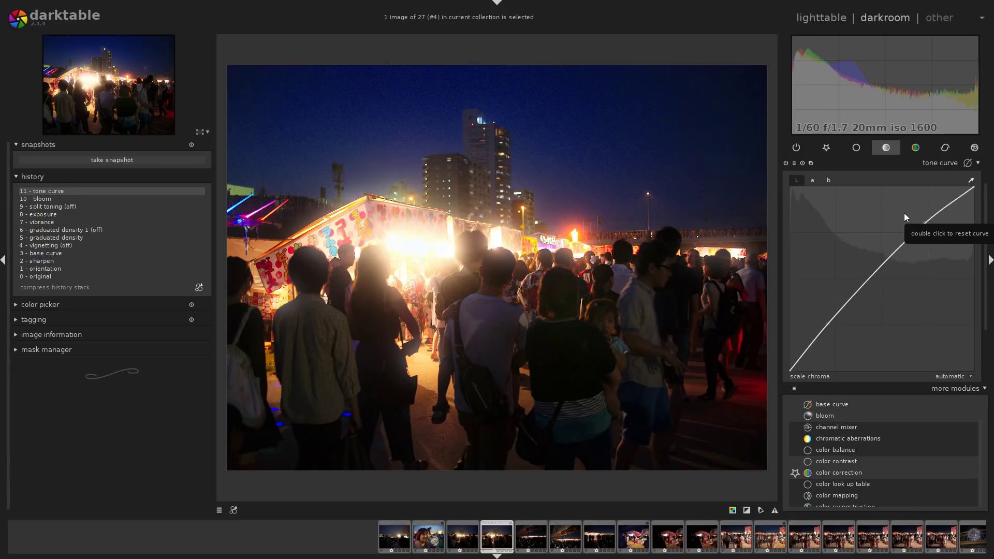
key("l")
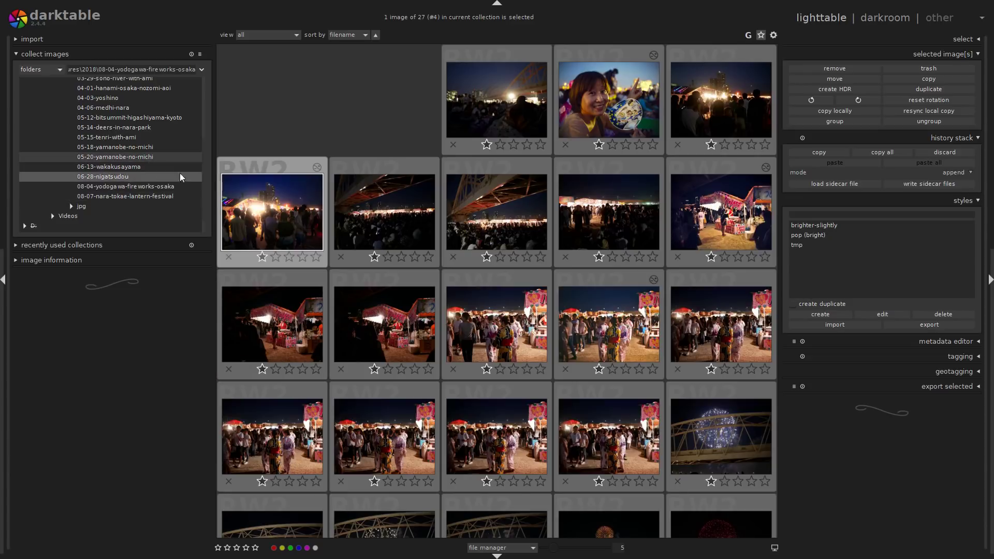
Pick folder 05-20-yamanobe-no-michi, select the river thumbnail, and open it in the darkroom
left_click(161, 156)
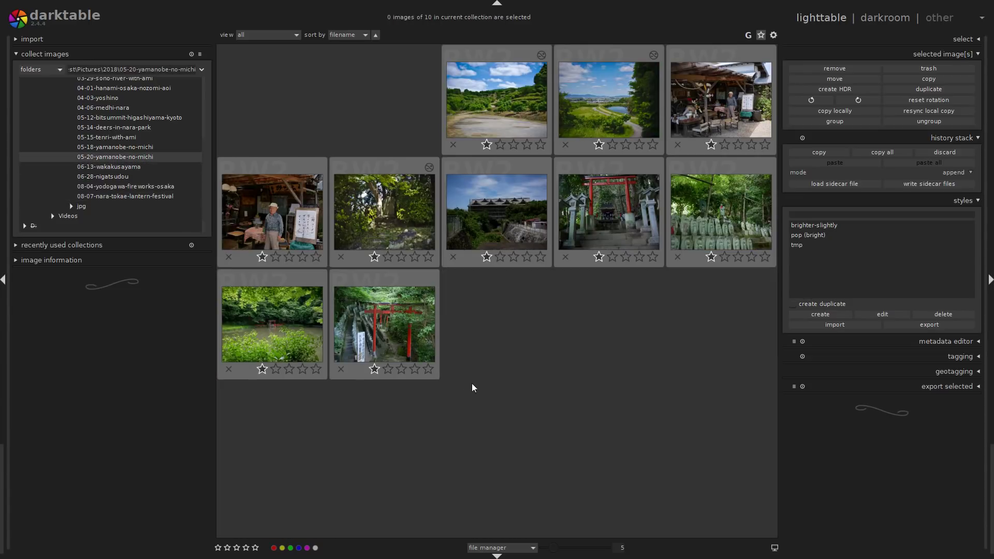
left_click(608, 103)
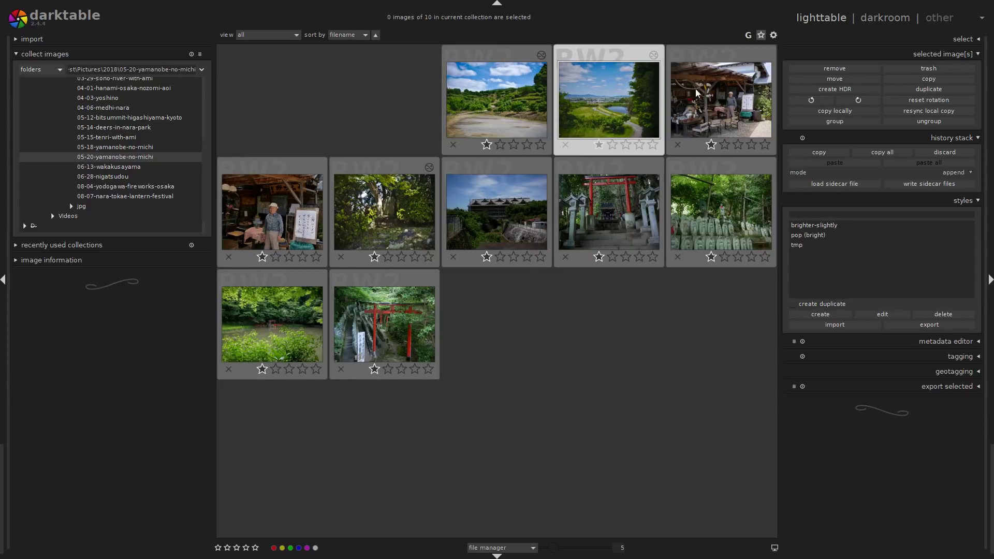
key("d")
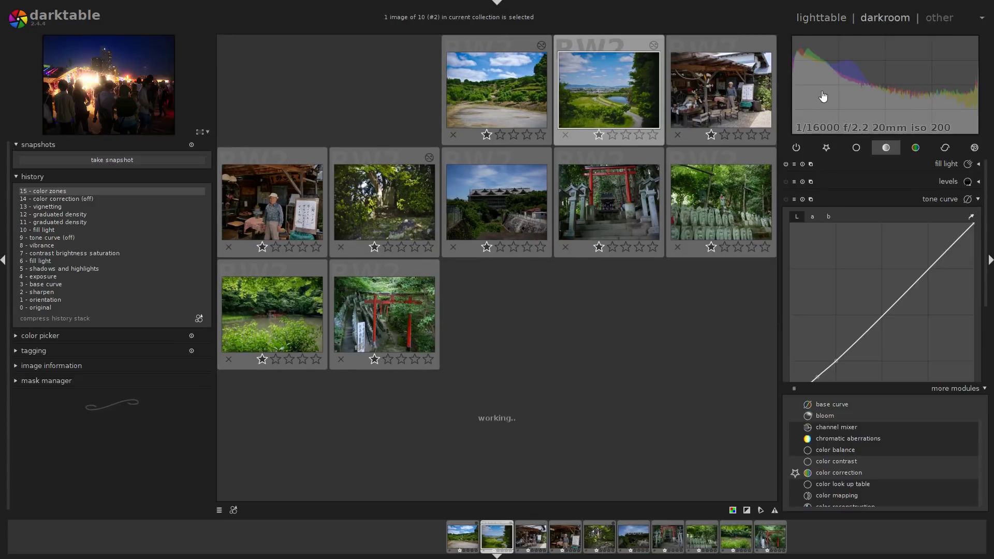